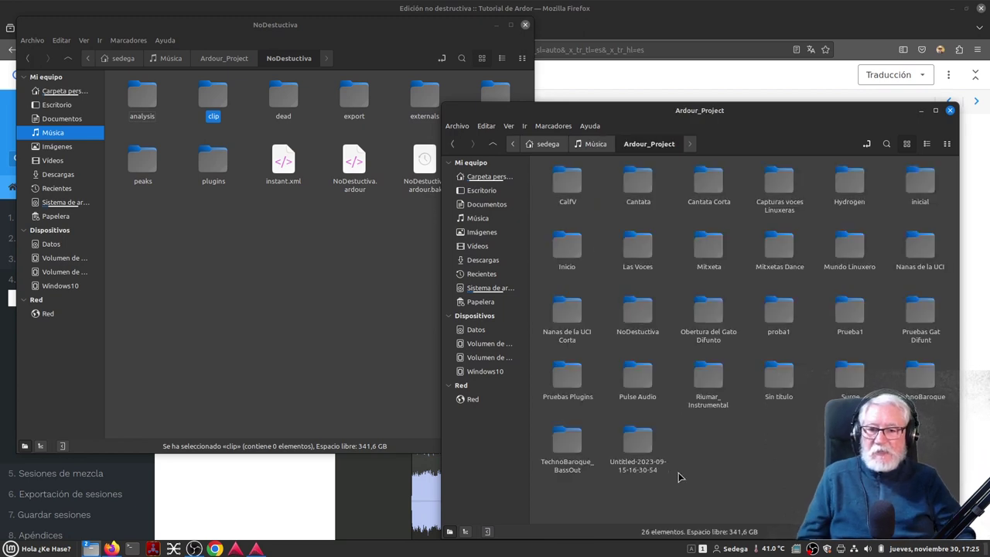
Step: Copy Orange Pluck 1.wav from Obertura del Gato Difunto/Sounpools/Synths into the NoDestuctiva project's clip folder
double_click(708, 313)
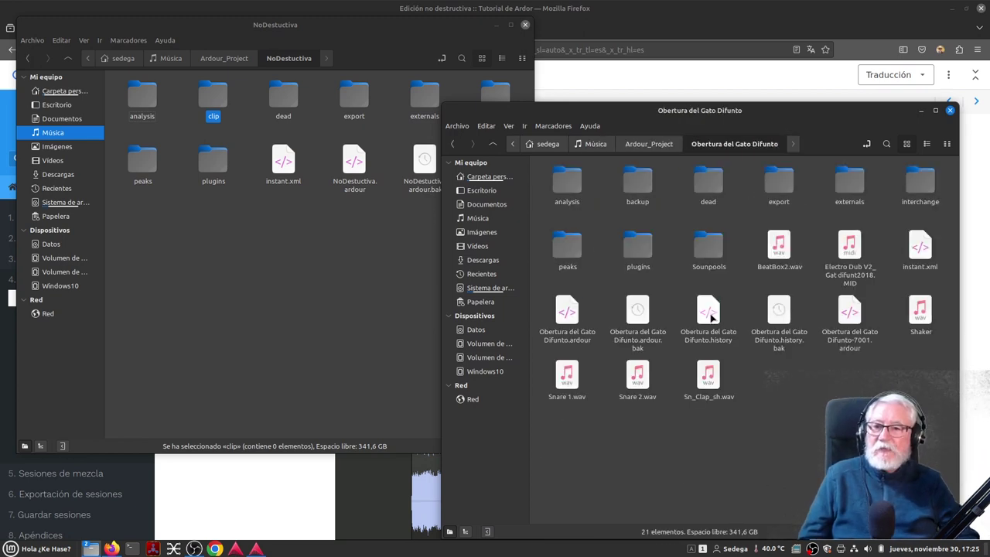
double_click(713, 263)
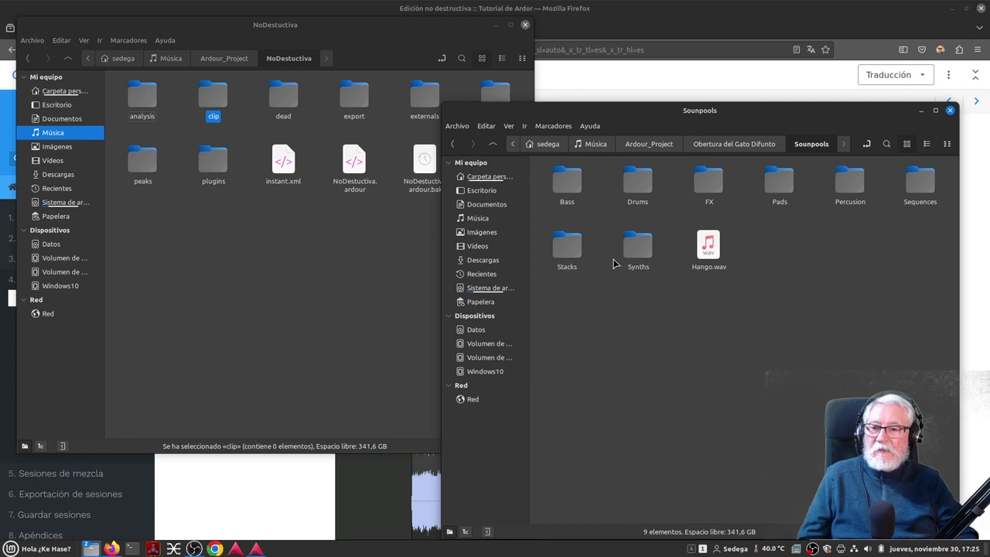
double_click(644, 255)
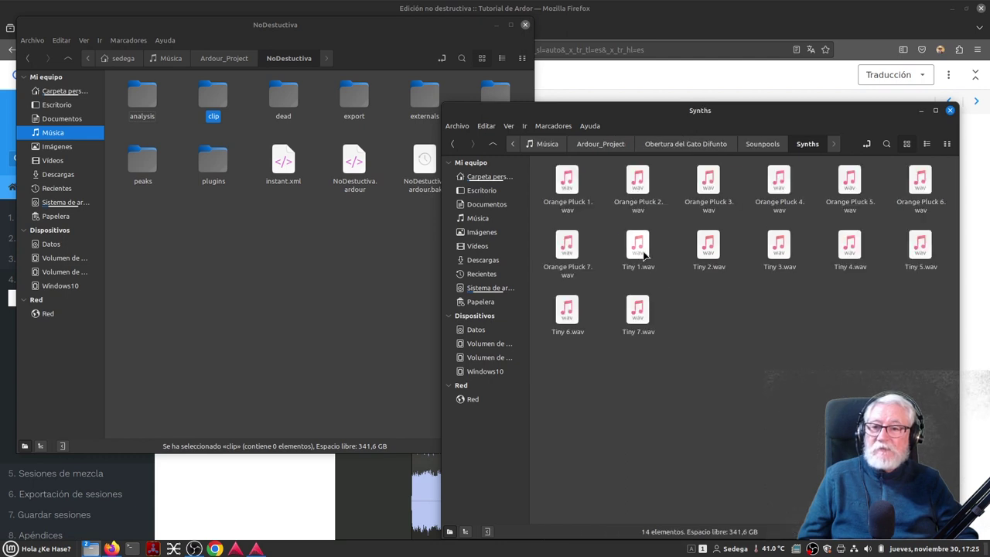
right_click(572, 186)
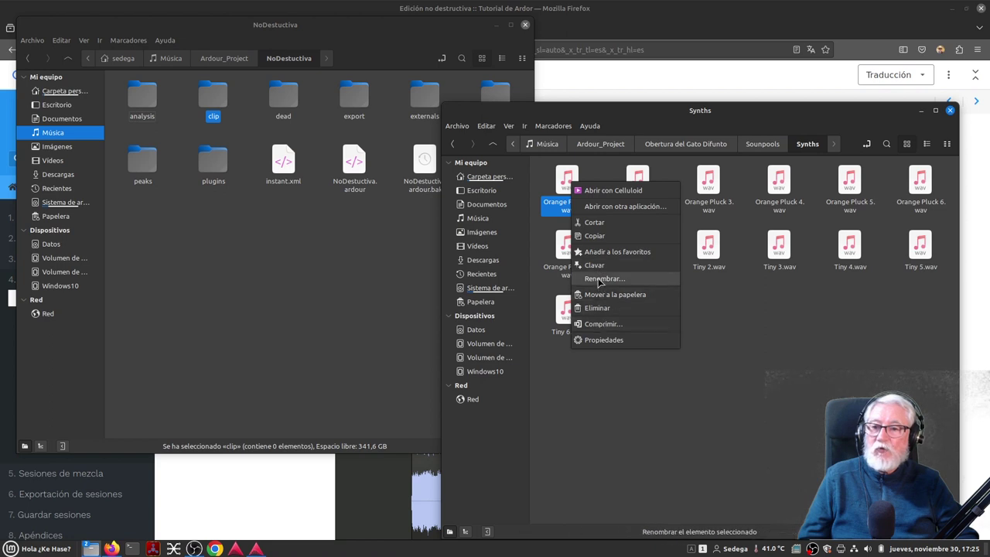
left_click(594, 235)
double_click(212, 100)
right_click(216, 162)
left_click(241, 273)
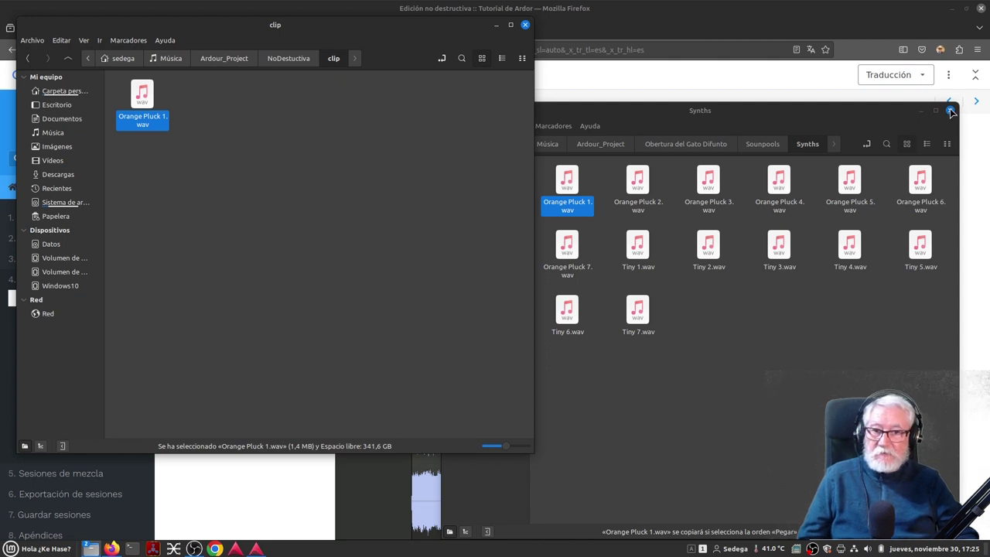
Step: Close the Synths and clip file manager windows
left_click(951, 111)
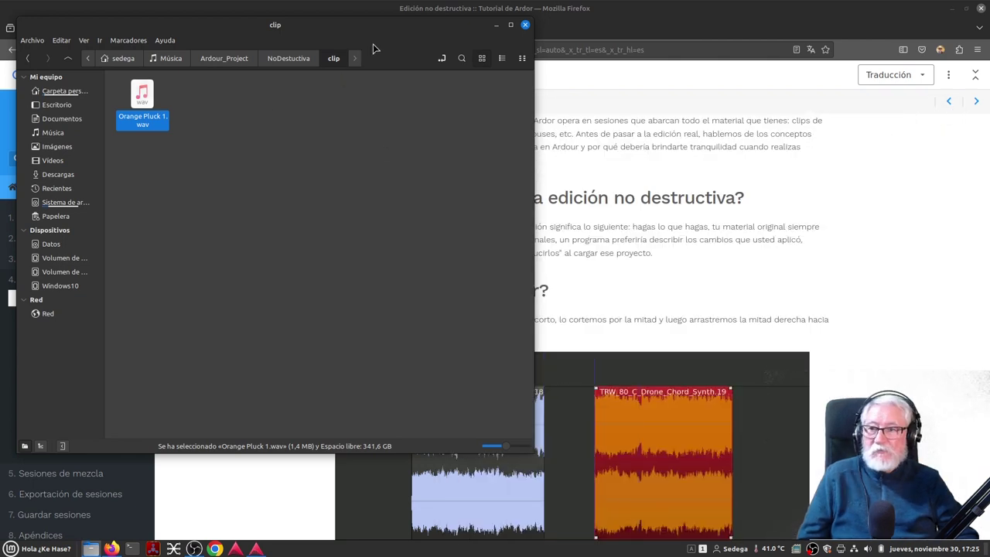
left_click_drag(387, 36, 539, 146)
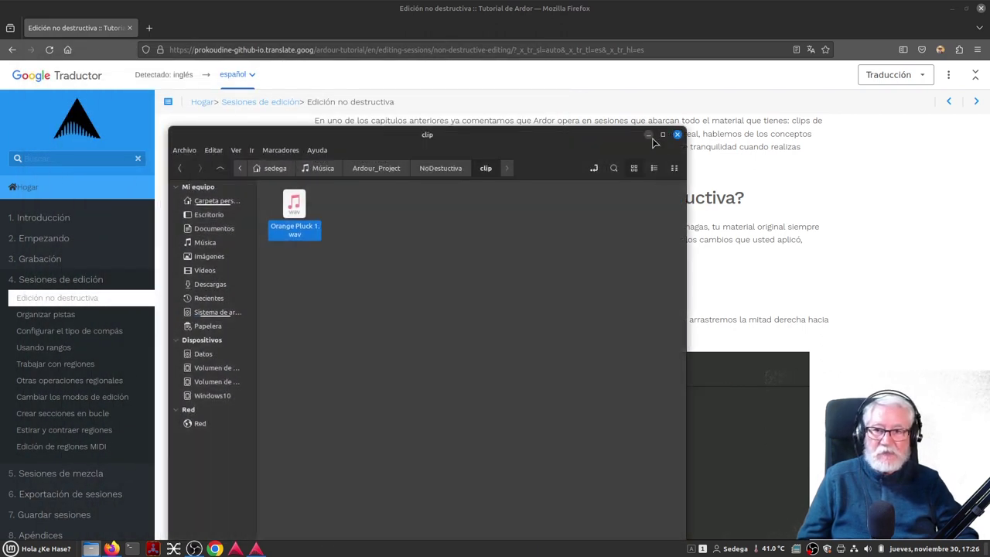
left_click(678, 136)
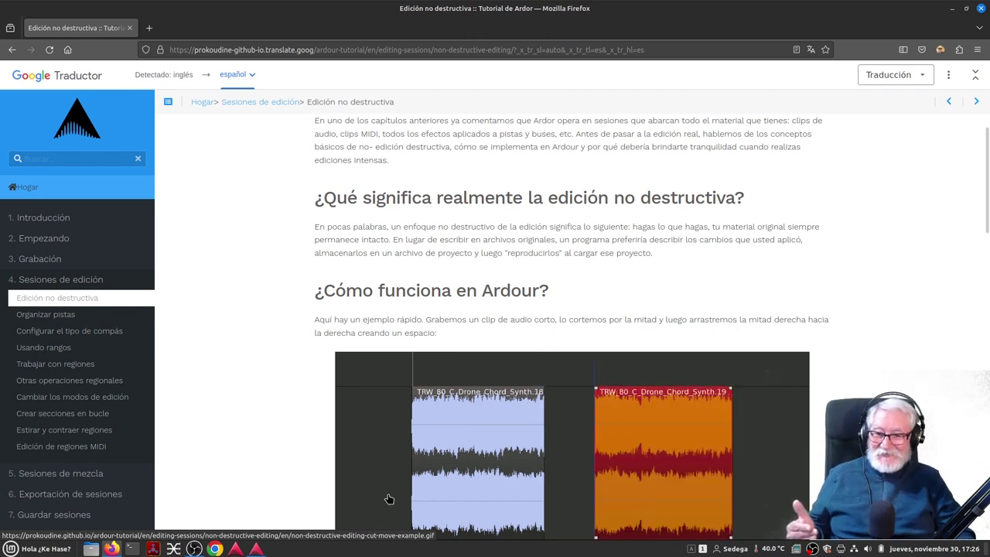
Step: Switch to Ardour, start importing media, select Orange Pluck 1.wav in Música/Ardour_Project/NoDestuctiva/clip, and preview its sound
left_click(256, 549)
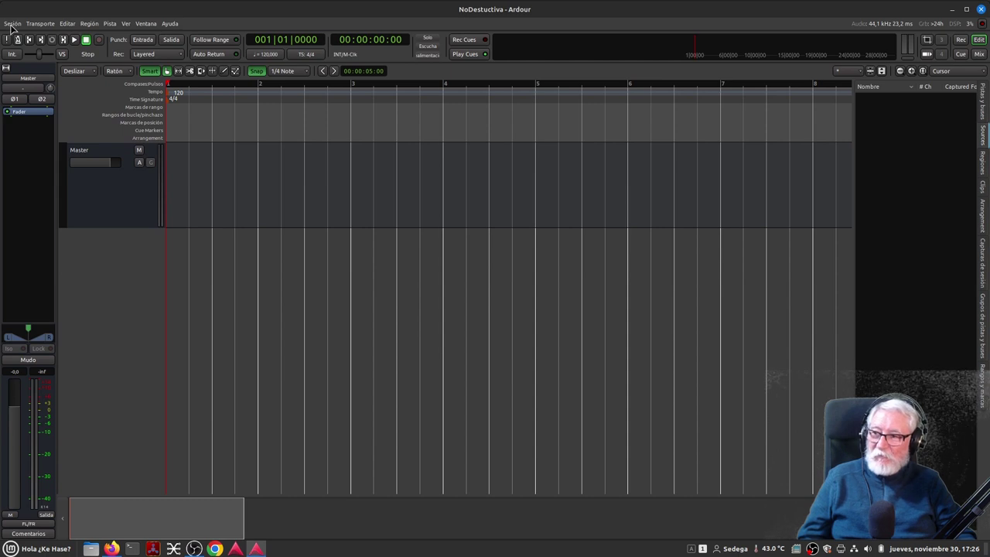
left_click(12, 24)
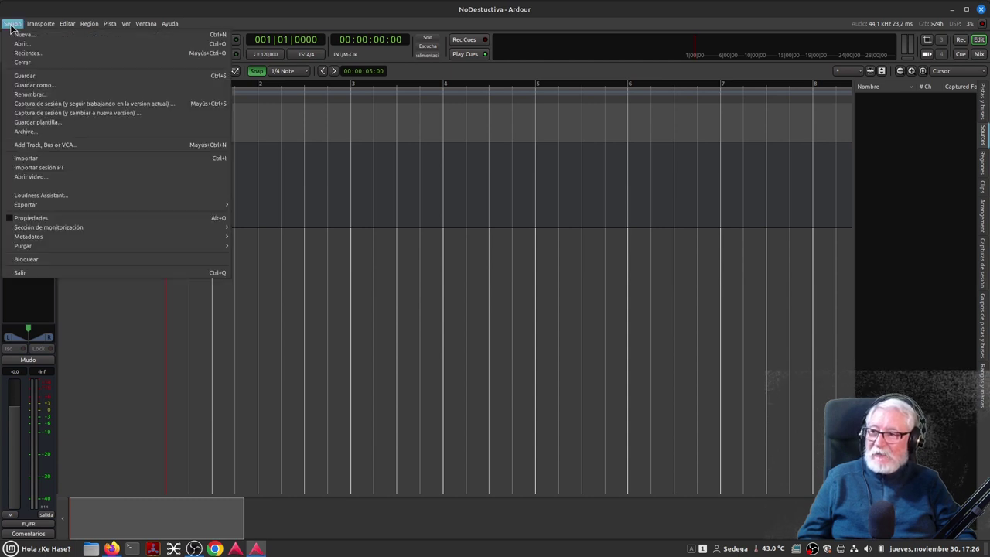
left_click(33, 159)
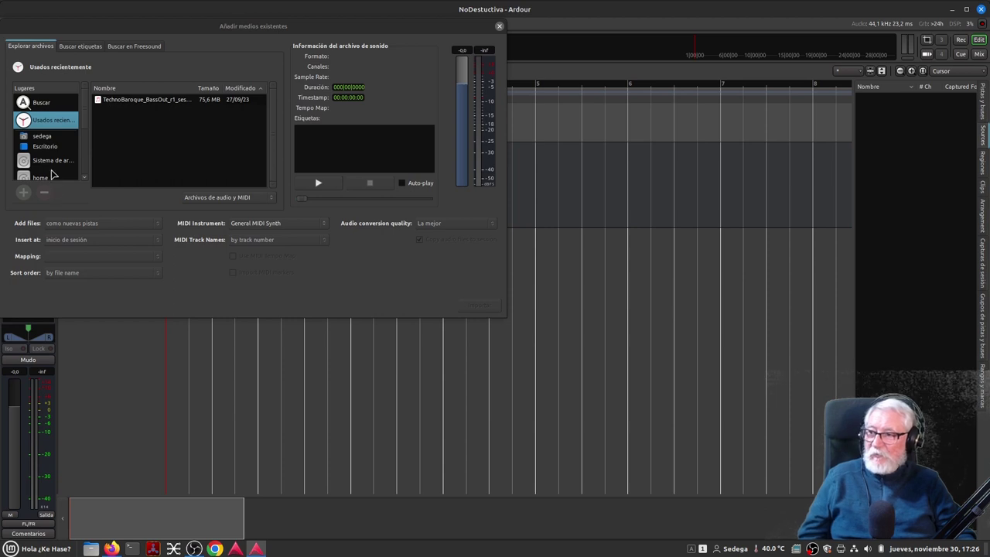
scroll(60, 174, "down", 3)
scroll(50, 169, "down", 1)
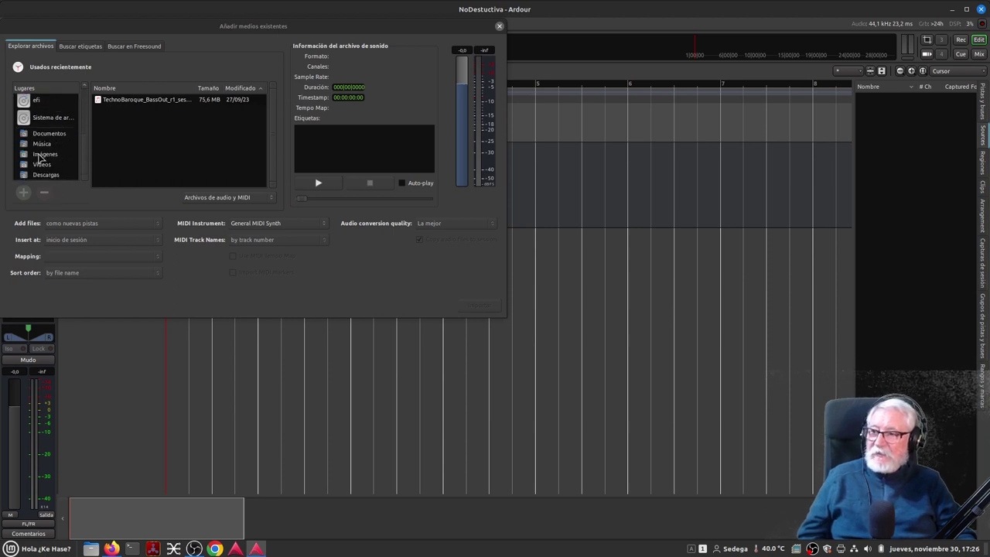
left_click(43, 145)
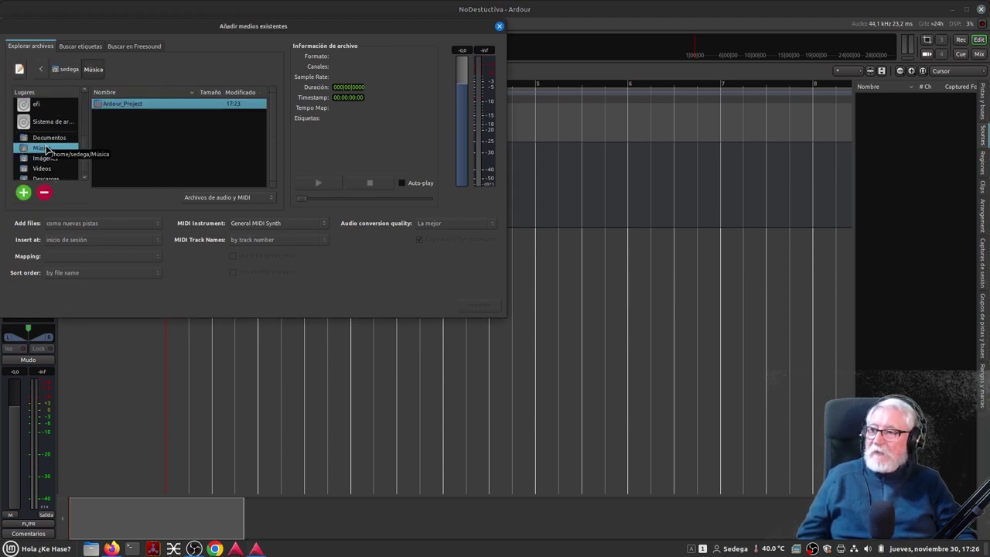
double_click(122, 103)
scroll(129, 151, "down", 5)
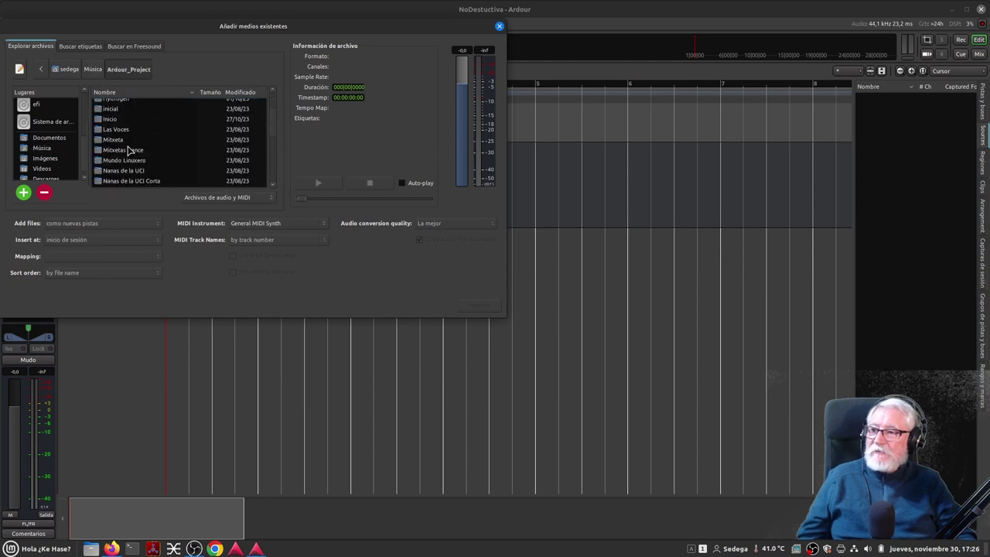
scroll(129, 151, "down", 1)
double_click(128, 146)
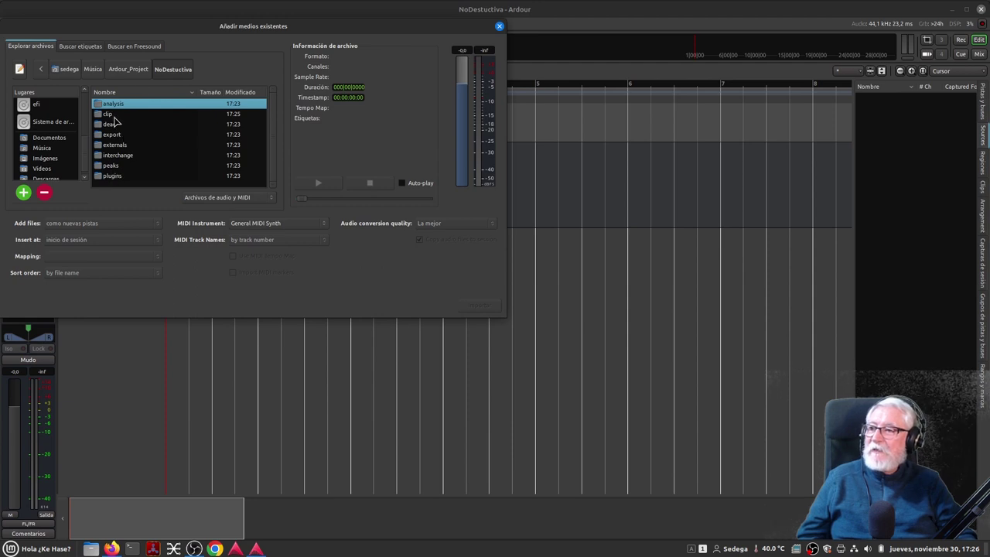
double_click(113, 116)
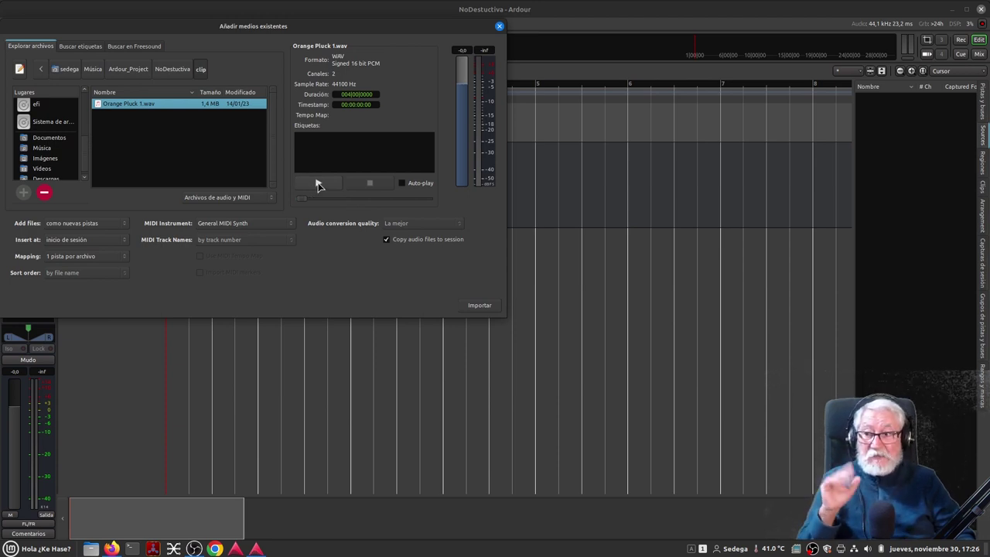
left_click(317, 184)
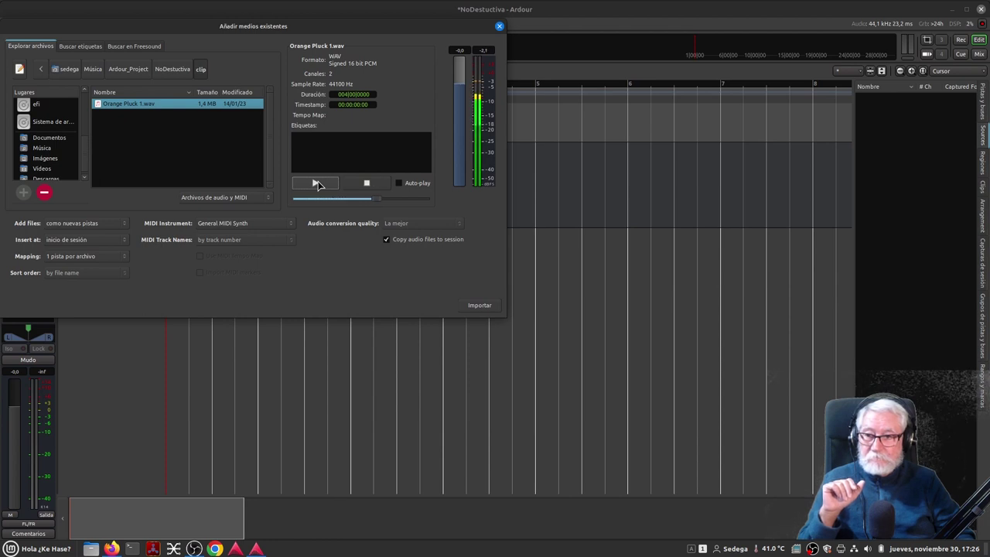
left_click(368, 183)
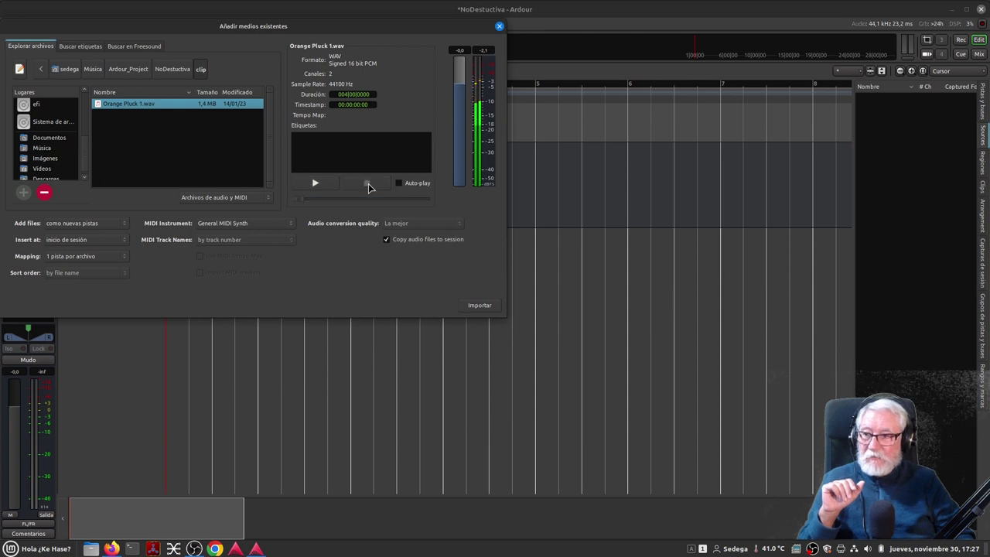
Step: Import Orange Pluck 1.wav as a new track at the session start, copying it to the session, and save the session
left_click(482, 309)
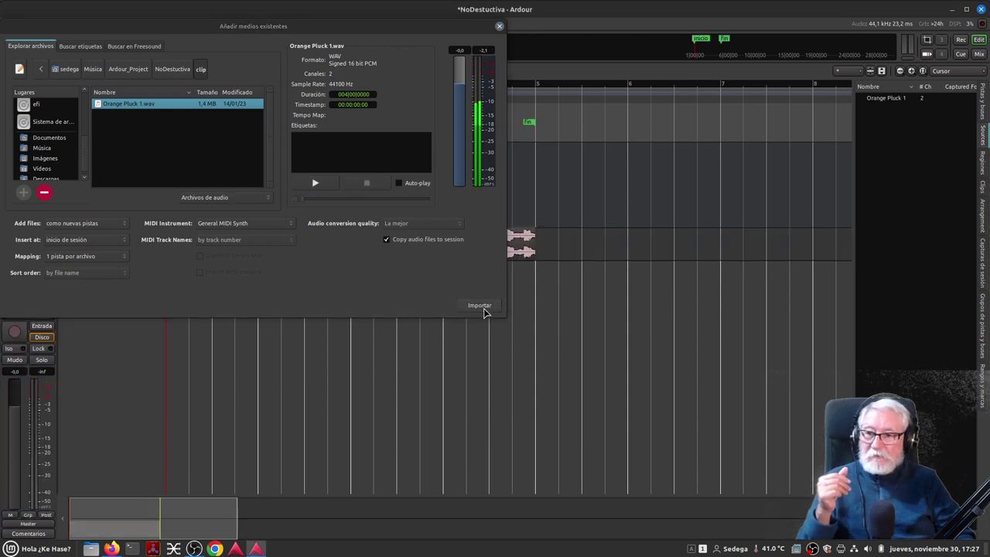
left_click(499, 27)
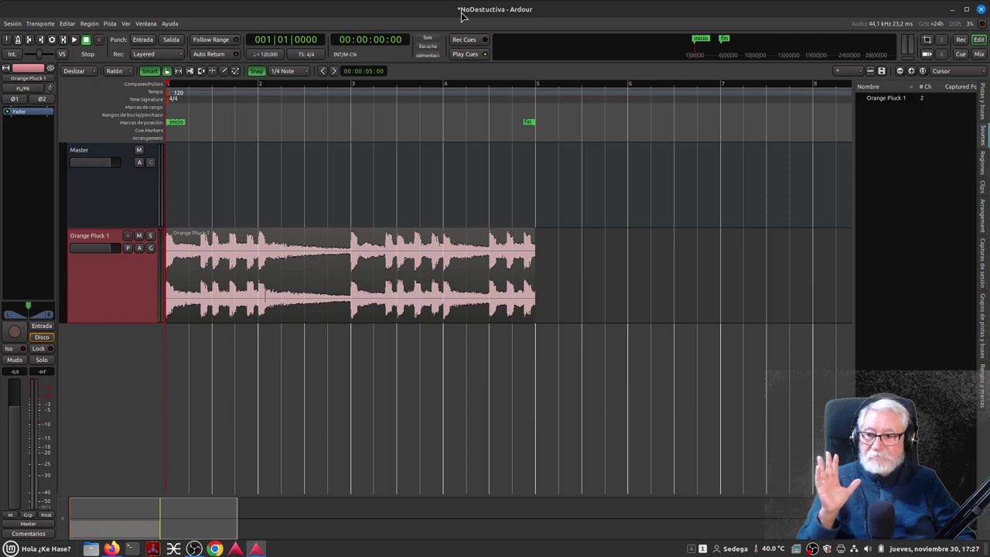
key("ctrl+s")
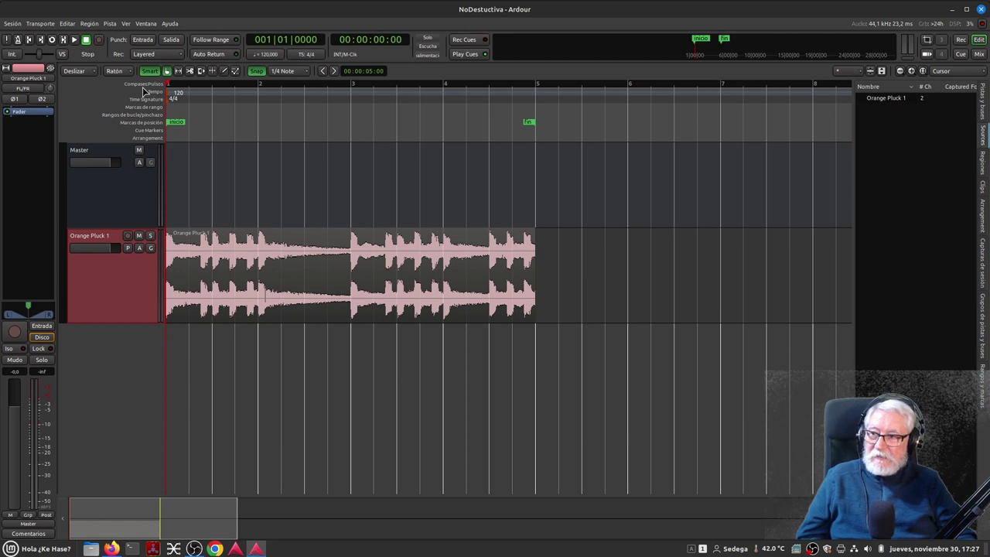
Step: In the file manager, examine the imported audio in Música/Ardour_Project/NoDestuctiva/interchange/NoDestuctiva/audiofiles
left_click(90, 548)
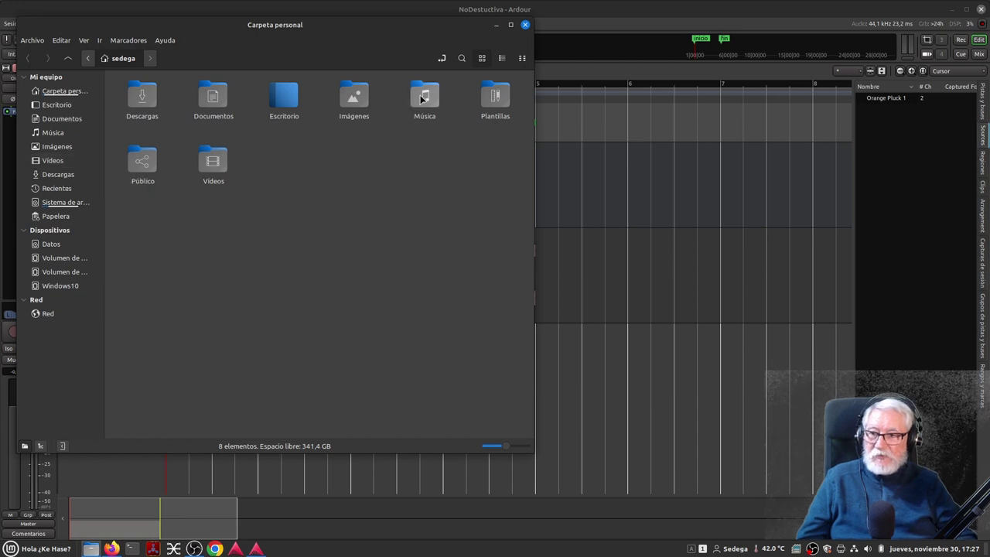
double_click(411, 119)
double_click(150, 102)
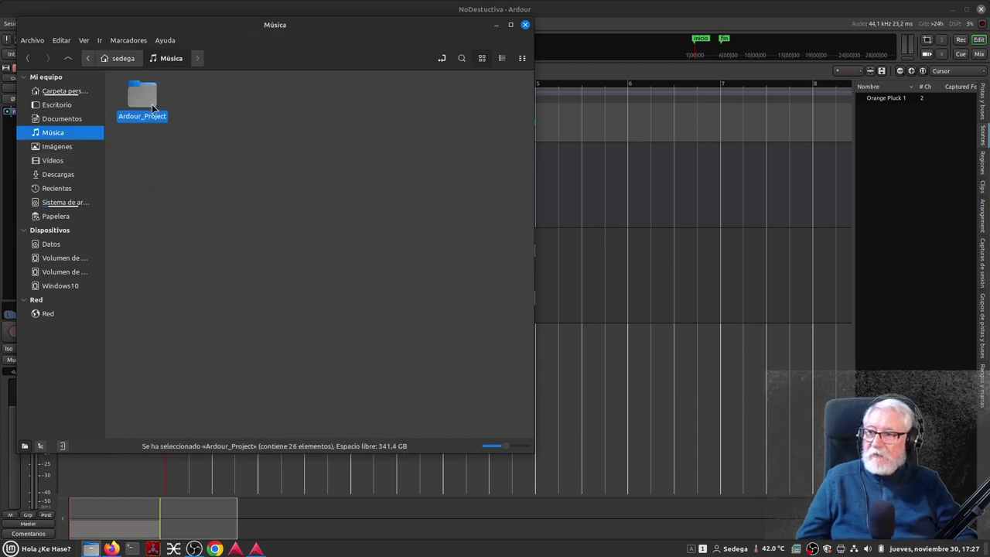
left_click(209, 240)
double_click(208, 239)
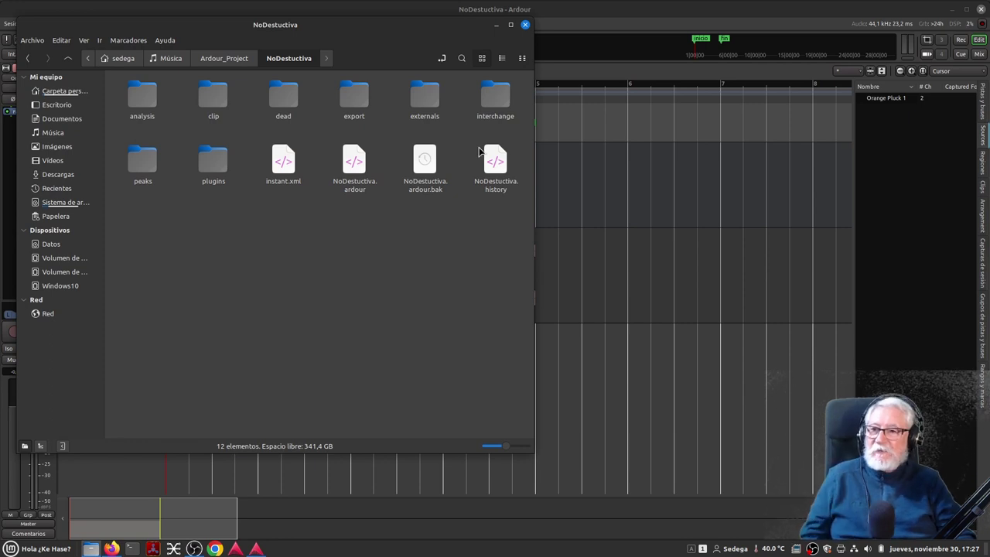
double_click(496, 99)
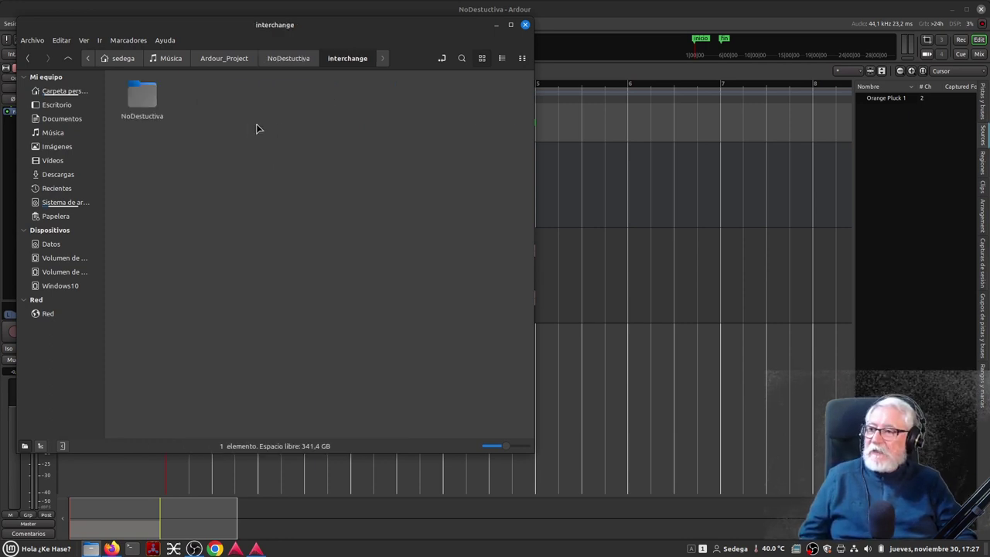
double_click(147, 94)
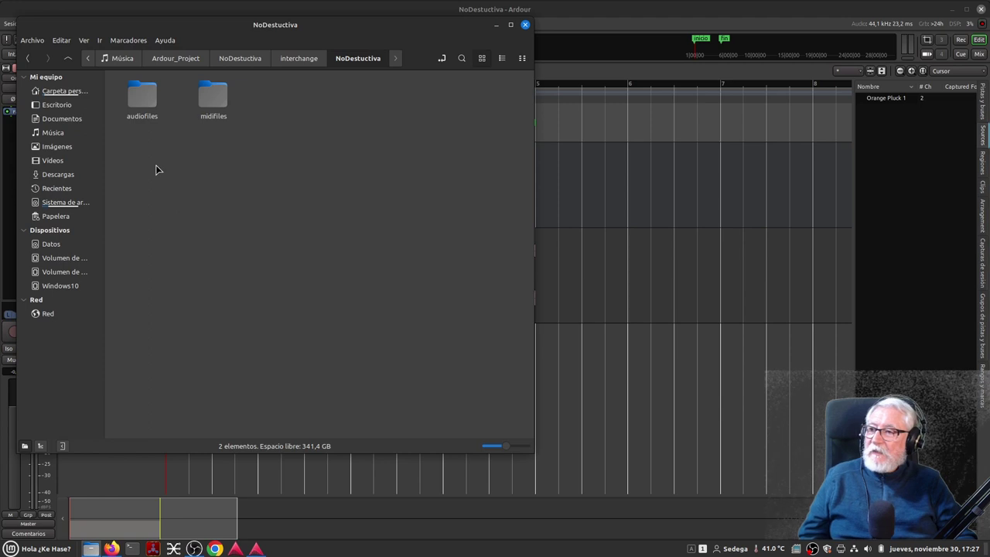
double_click(144, 98)
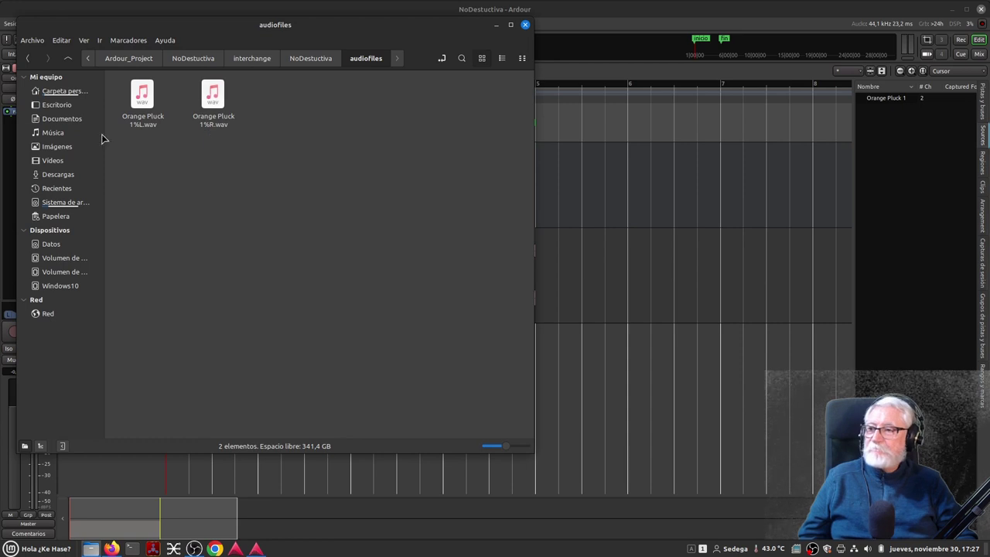
Step: Return to the NoDestuctiva project folder and check the original file in its clip folder
left_click(29, 59)
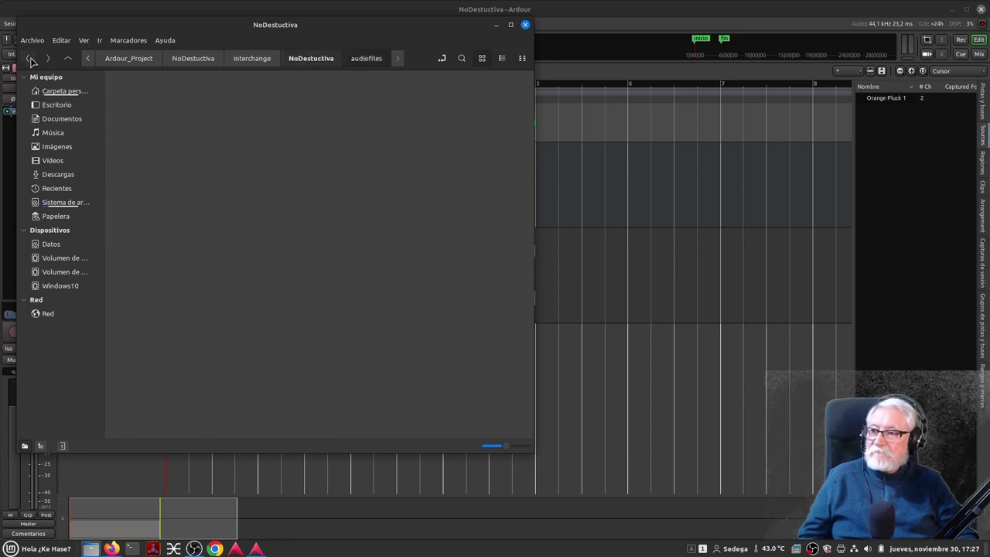
left_click(29, 59)
left_click(28, 59)
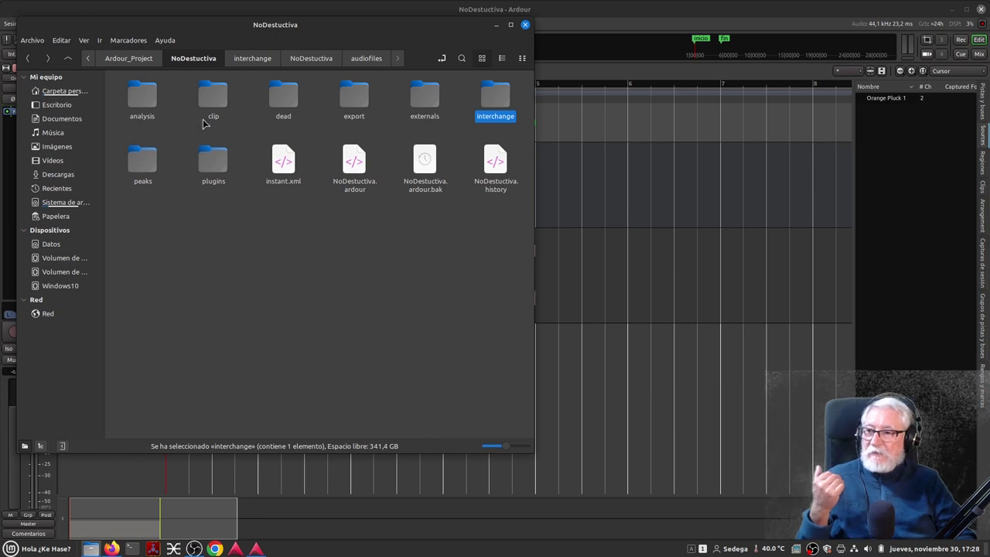
double_click(209, 105)
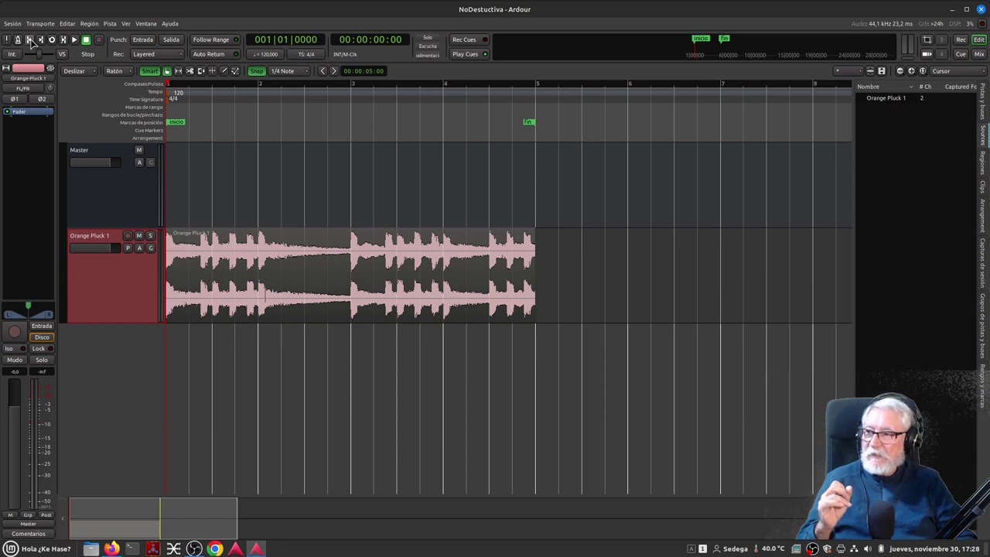
Step: Play the opening of the Orange Pluck 1 track in Ardour and stop playback
left_click(74, 40)
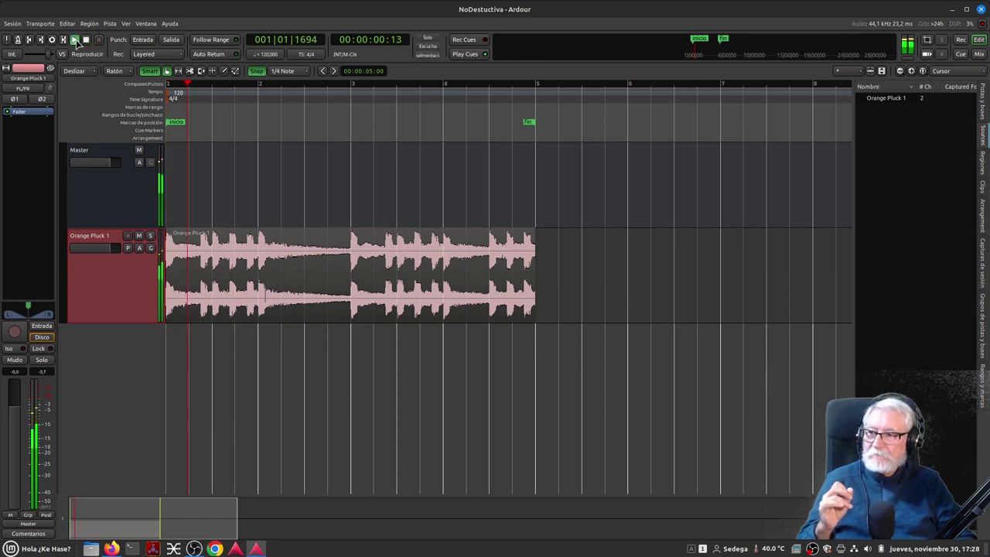
left_click(85, 41)
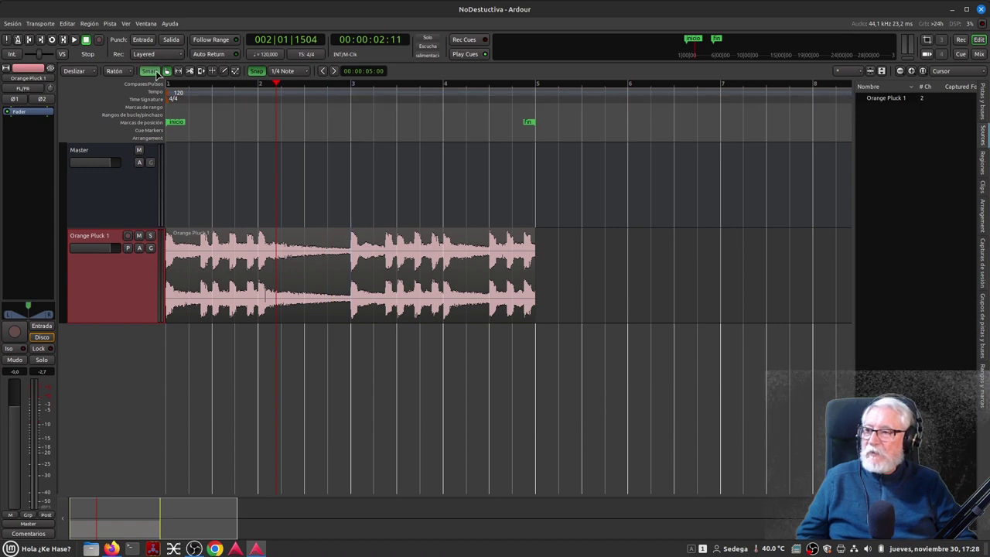
Step: Split the Orange Pluck 1 region at bar 3 and move its second half to start at bar 4
left_click(189, 70)
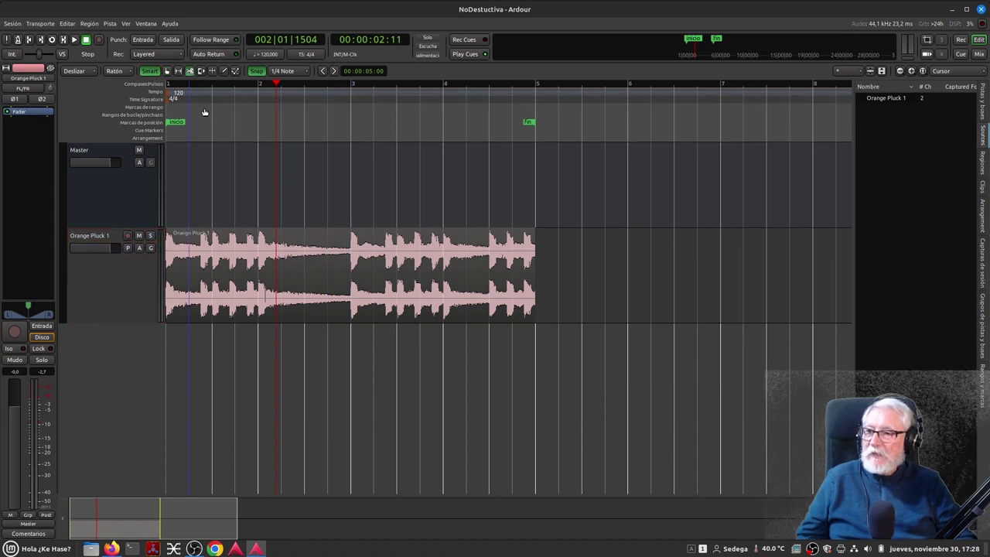
left_click(351, 302)
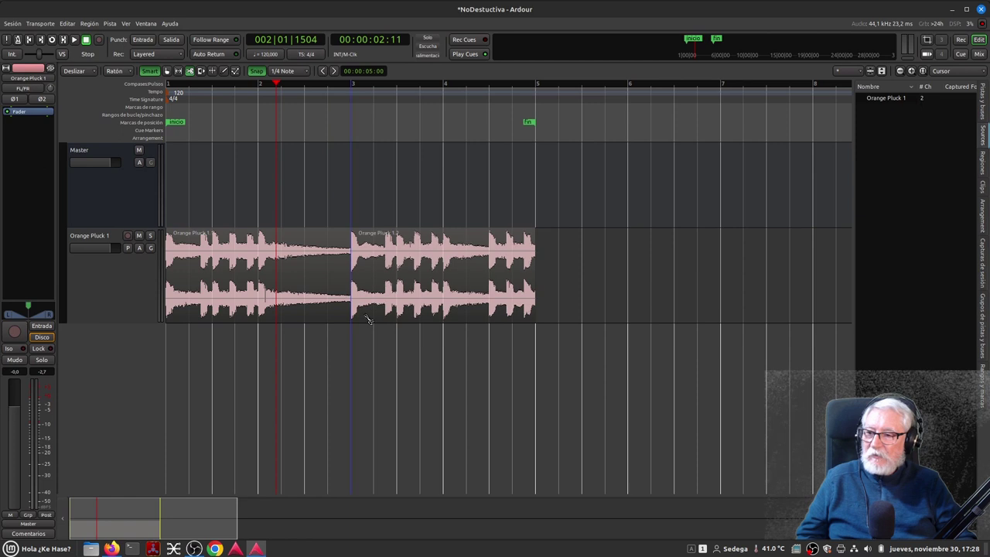
left_click(167, 70)
left_click_drag(404, 315, 497, 316)
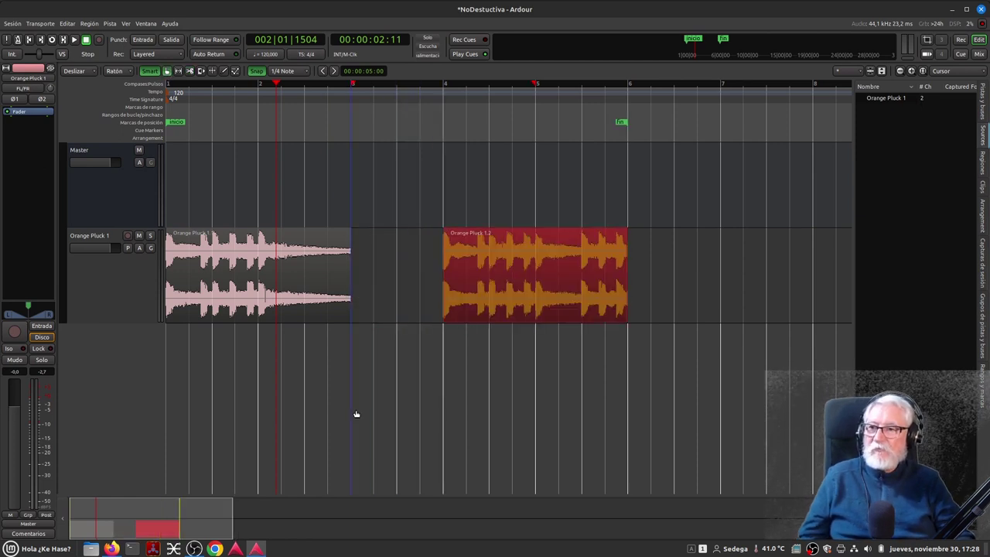
Step: Play the edited Orange Pluck 1 track through the gap and into the moved region, and stop playback
left_click(73, 39)
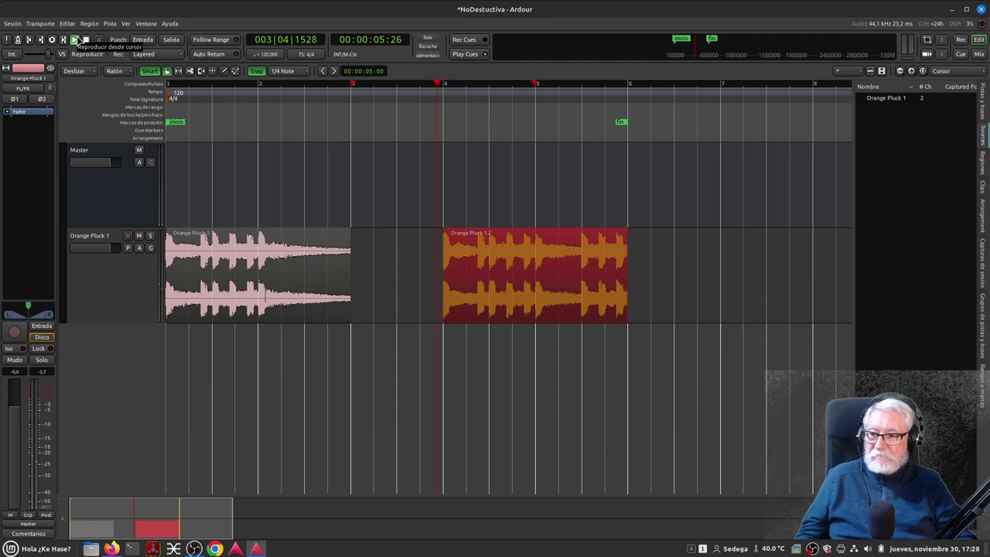
left_click(86, 39)
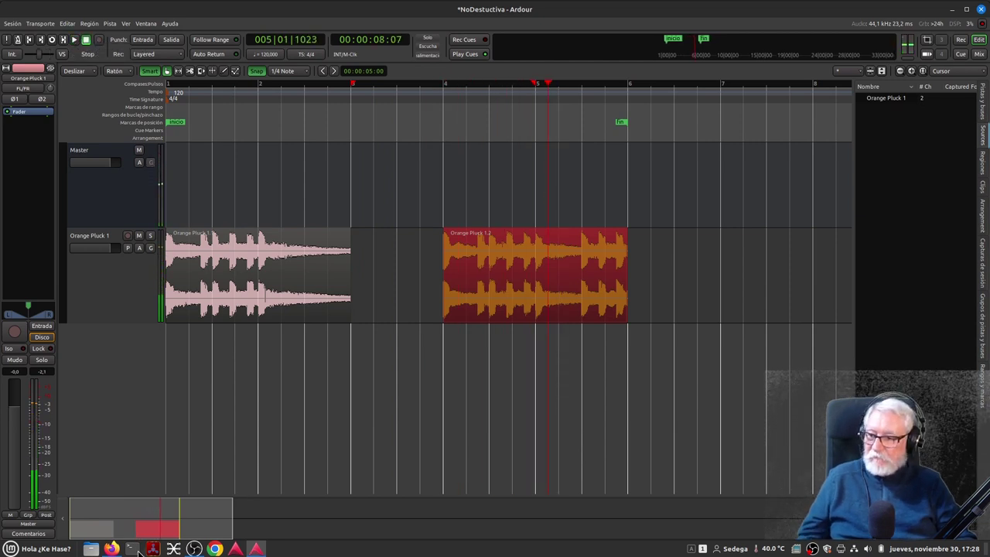
Step: Switch to Firefox and read the non-destructive editing tutorial's explanation of how split regions reference the original audio file
mouse_move(113, 548)
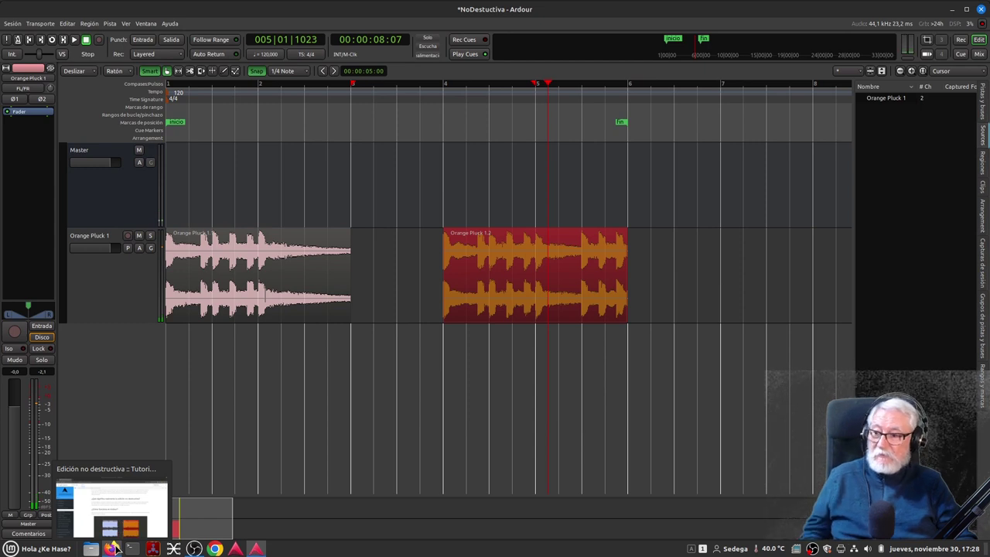
left_click(114, 548)
scroll(325, 340, "down", 5)
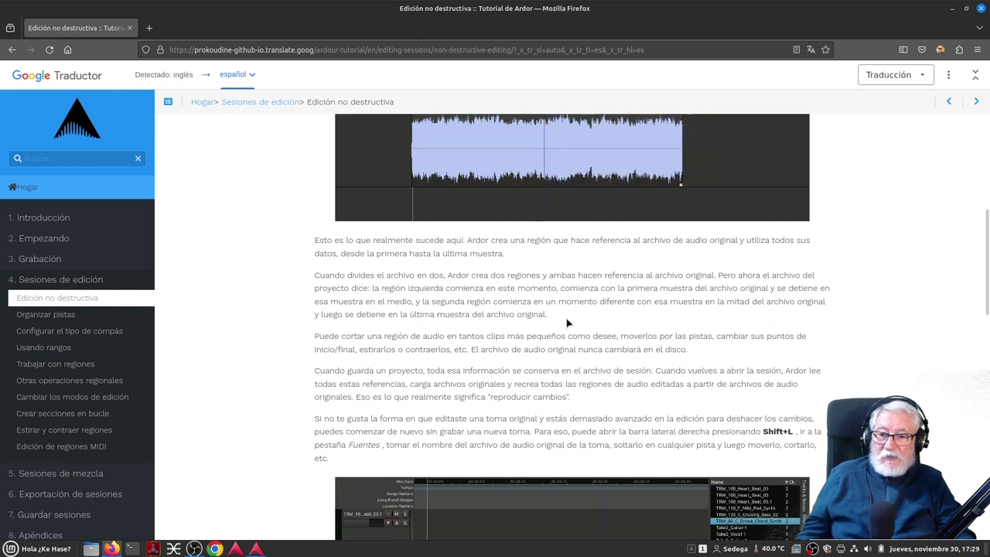
Step: In the file manager, check the stored audio in Música/Ardour_Project/NoDestuctiva/interchange/NoDestuctiva/audiofiles after the split, and close the window
left_click(256, 548)
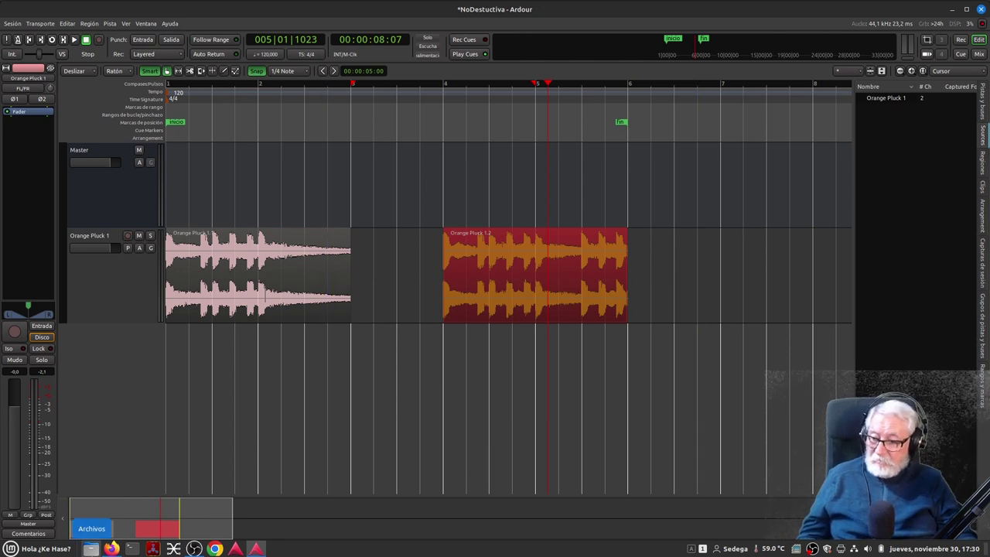
left_click(91, 549)
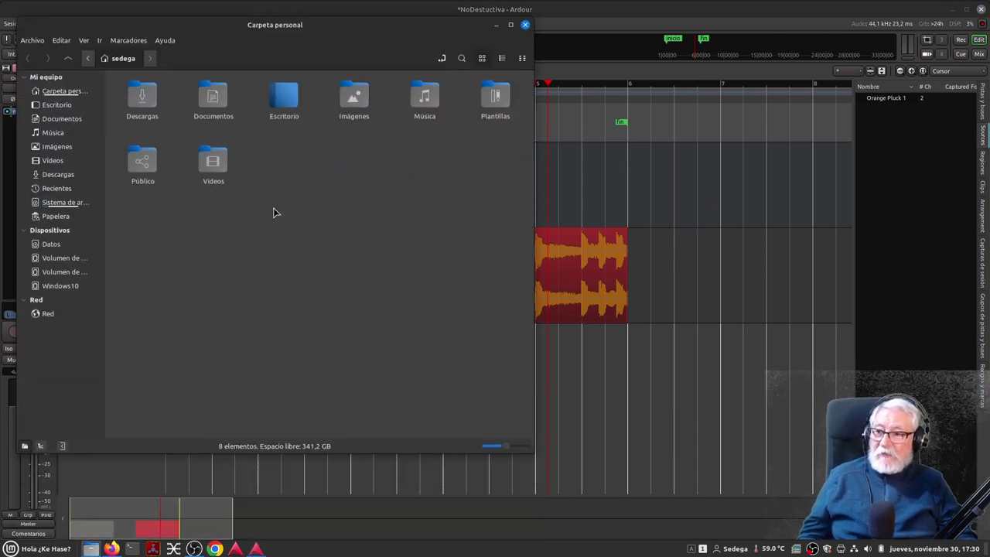
double_click(433, 99)
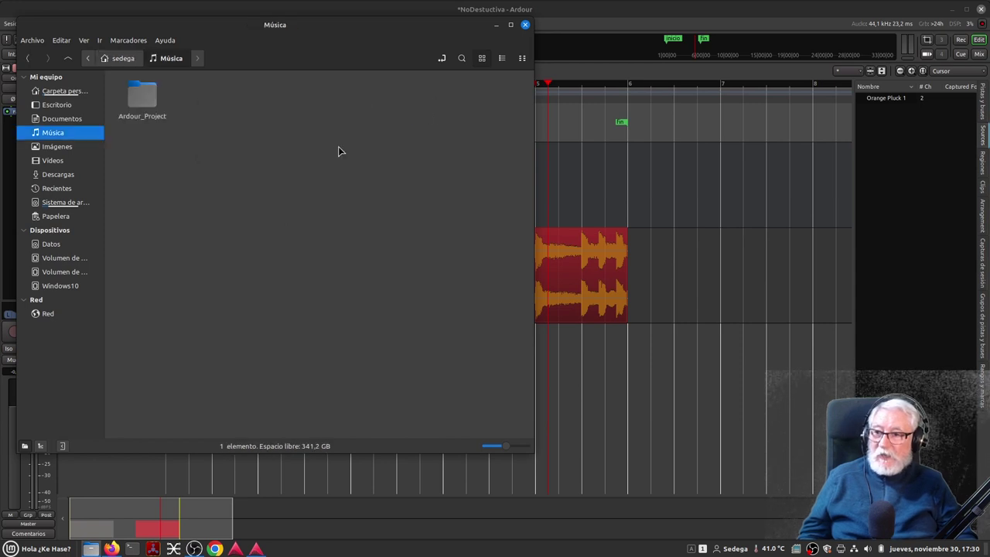
double_click(146, 98)
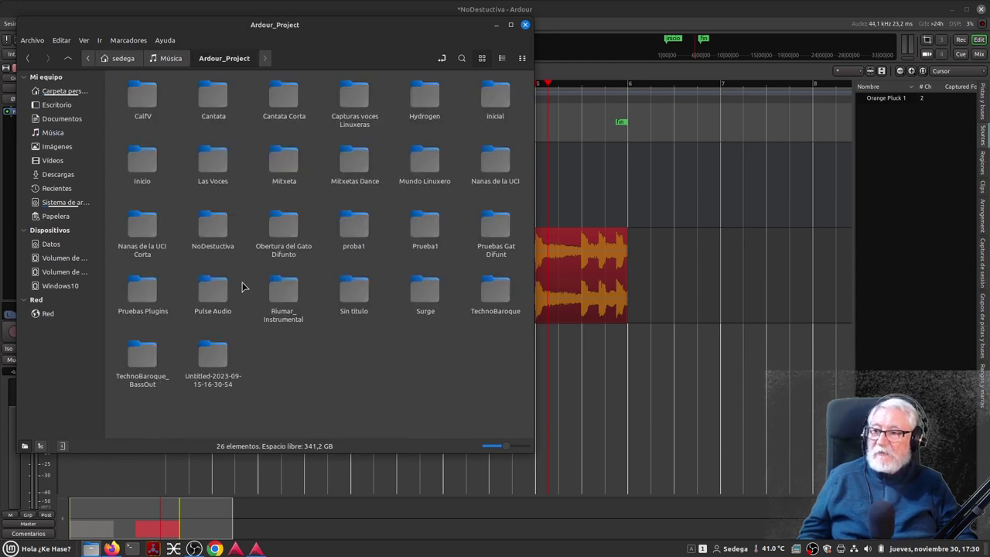
double_click(213, 230)
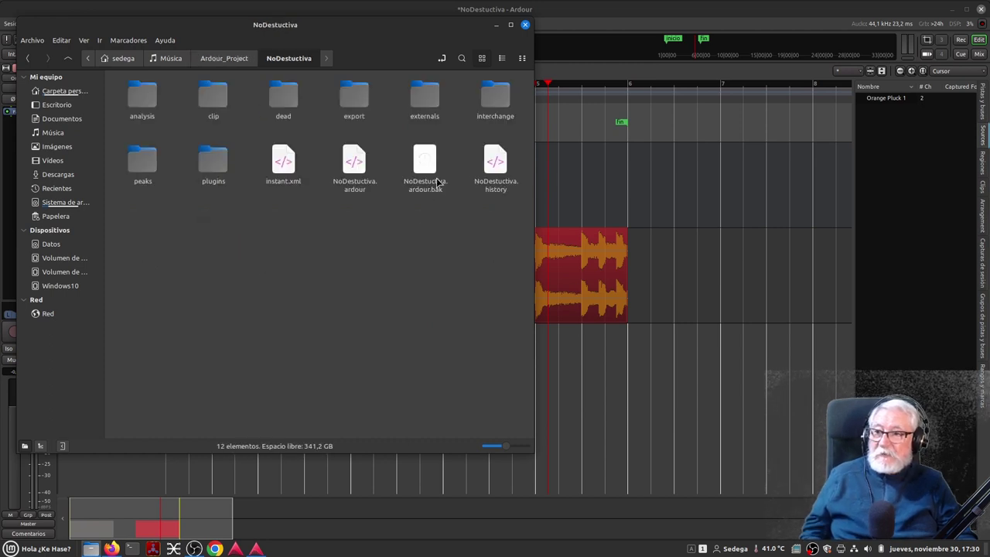
double_click(501, 100)
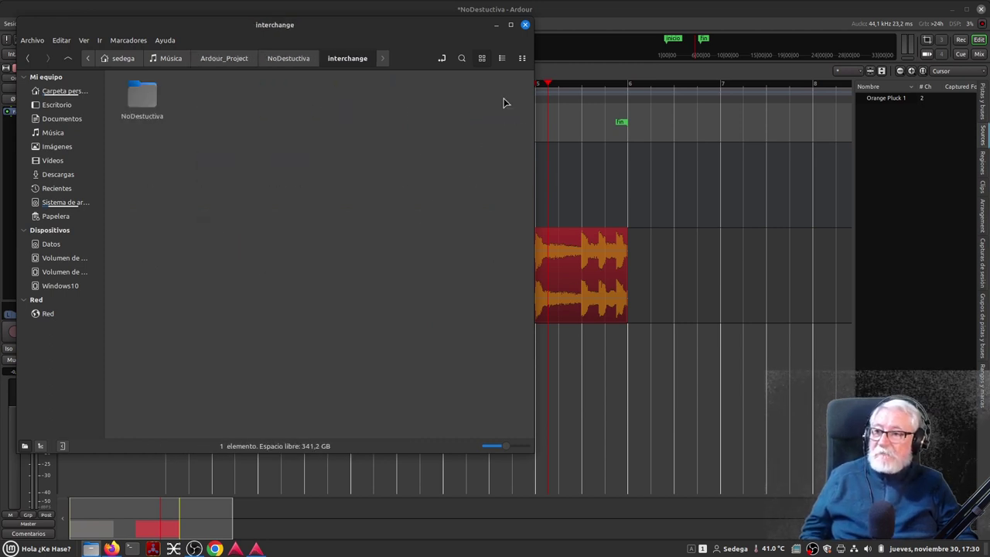
double_click(140, 98)
double_click(138, 108)
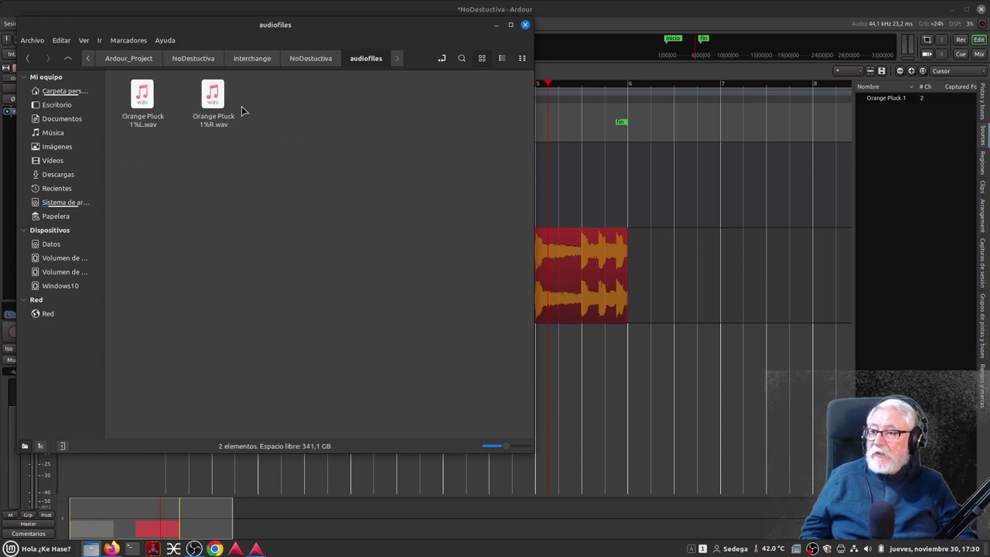
left_click(30, 58)
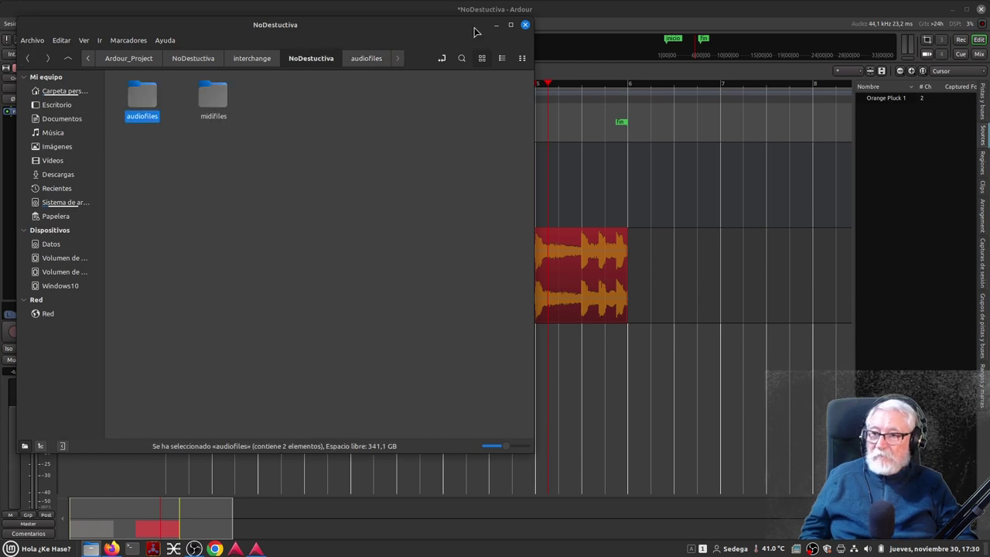
left_click(525, 25)
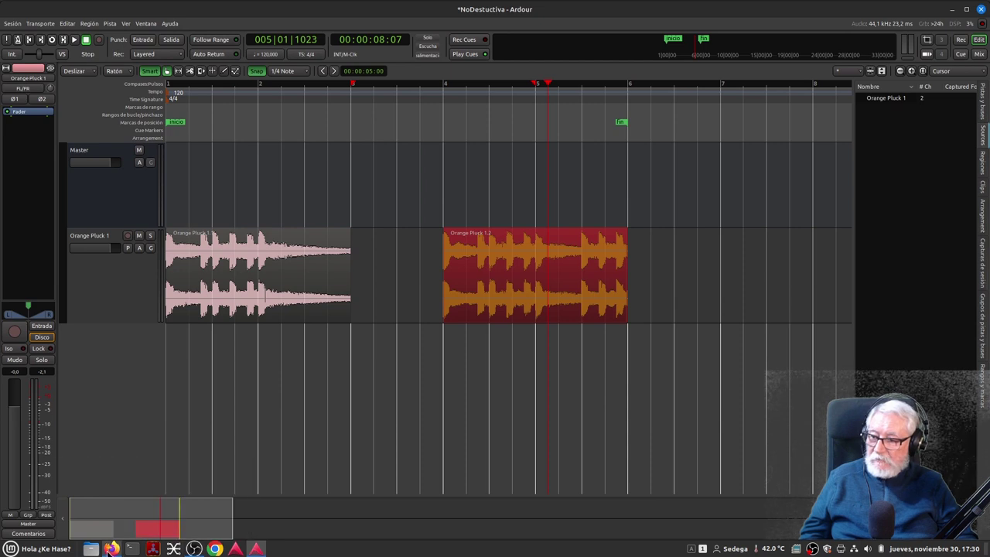
Step: Switch to Firefox and read how to start over from an original take using the Fuentes list
left_click(112, 548)
mouse_move(366, 421)
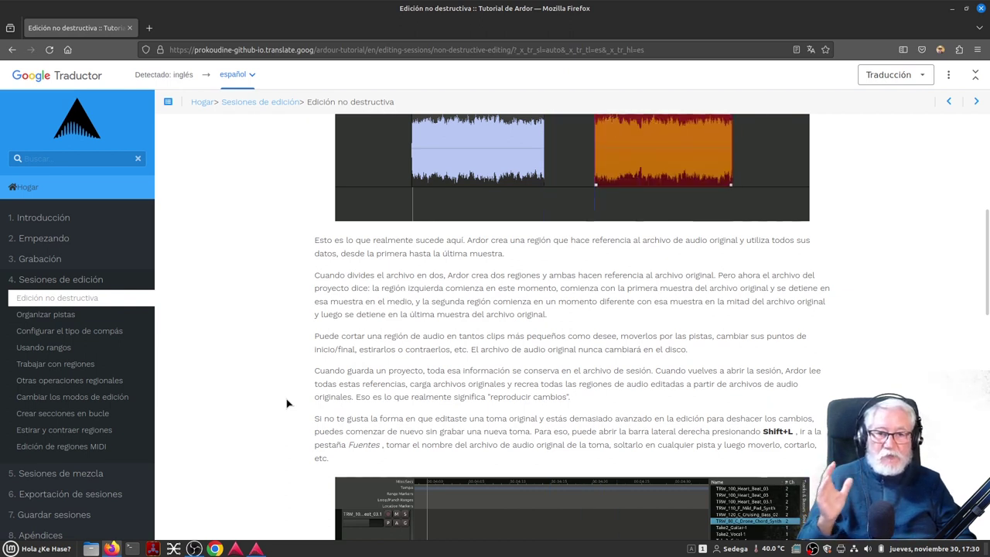
Step: In Ardour, place the Orange Pluck 1 source on a new track, align its region to bar 1 and enlarge the track's height
left_click(256, 548)
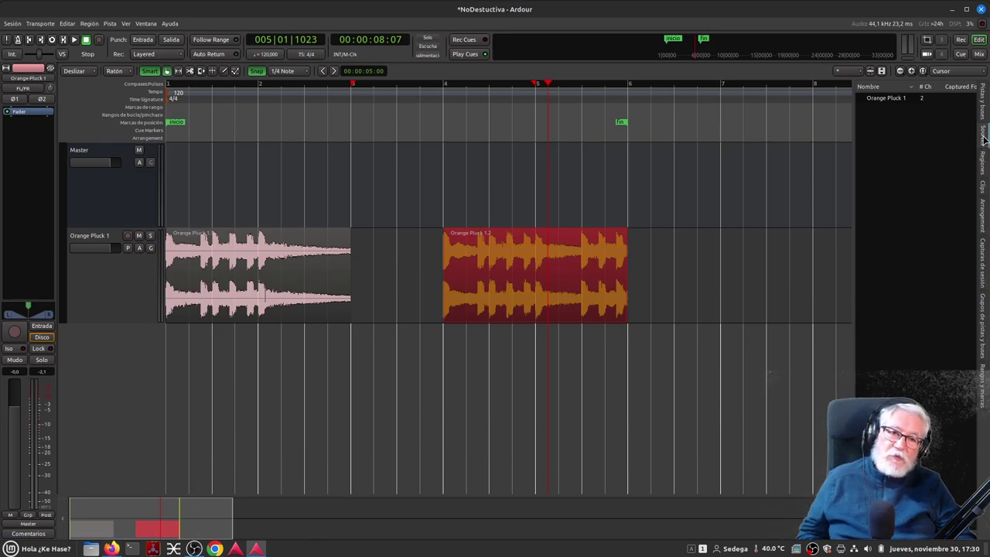
left_click(904, 99)
left_click_drag(904, 103, 187, 448)
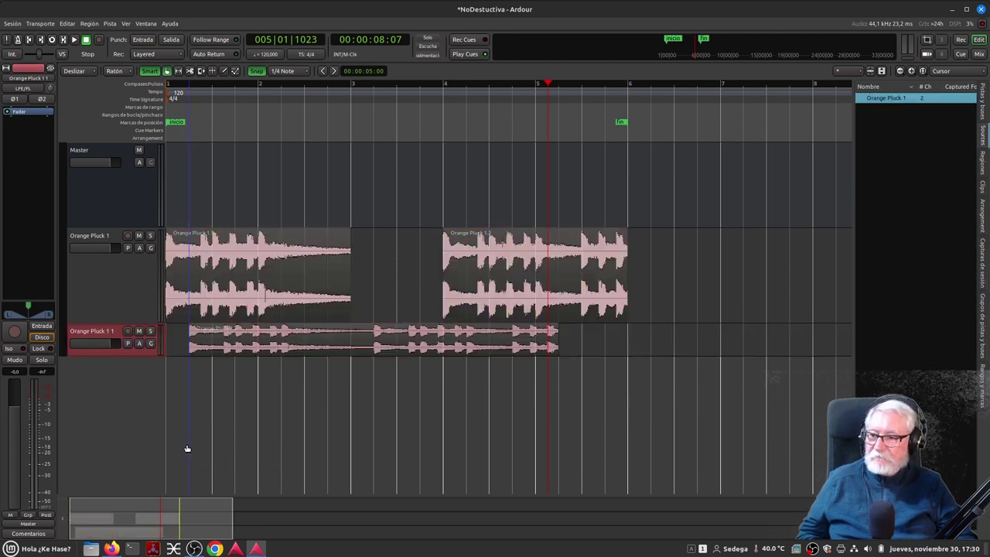
left_click_drag(288, 354, 266, 353)
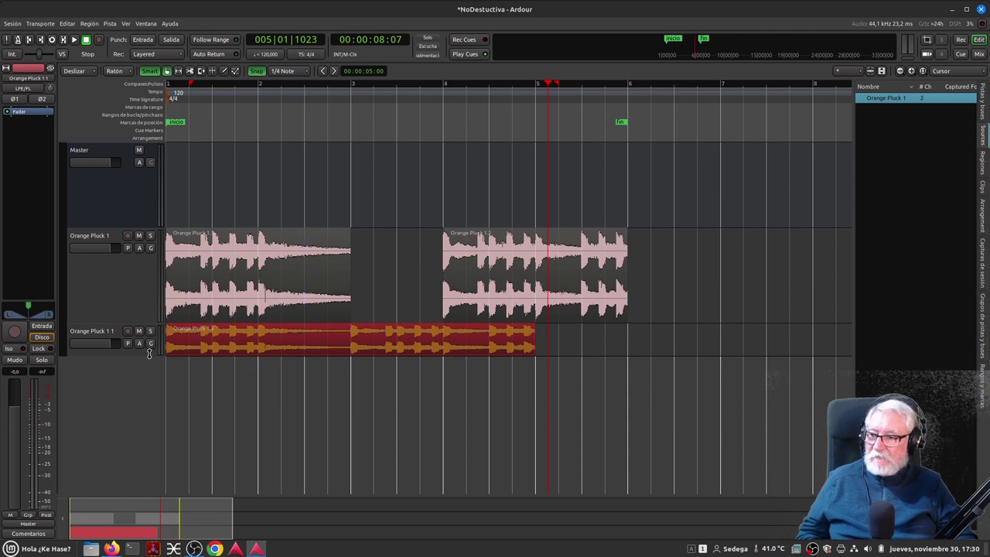
left_click_drag(147, 356, 147, 435)
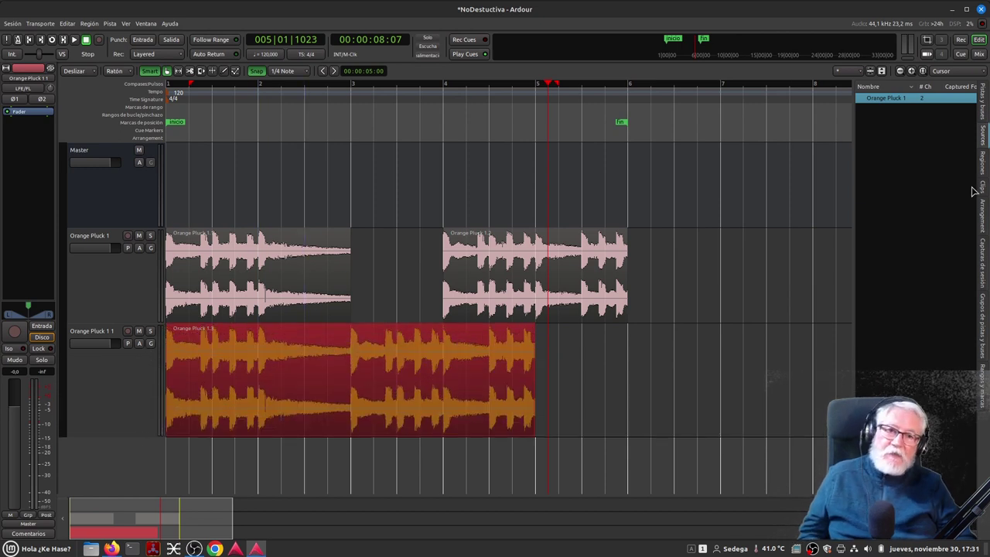
Step: Show the session's region list and select each of the Orange Pluck 1 track's two regions to identify its entry
left_click(985, 170)
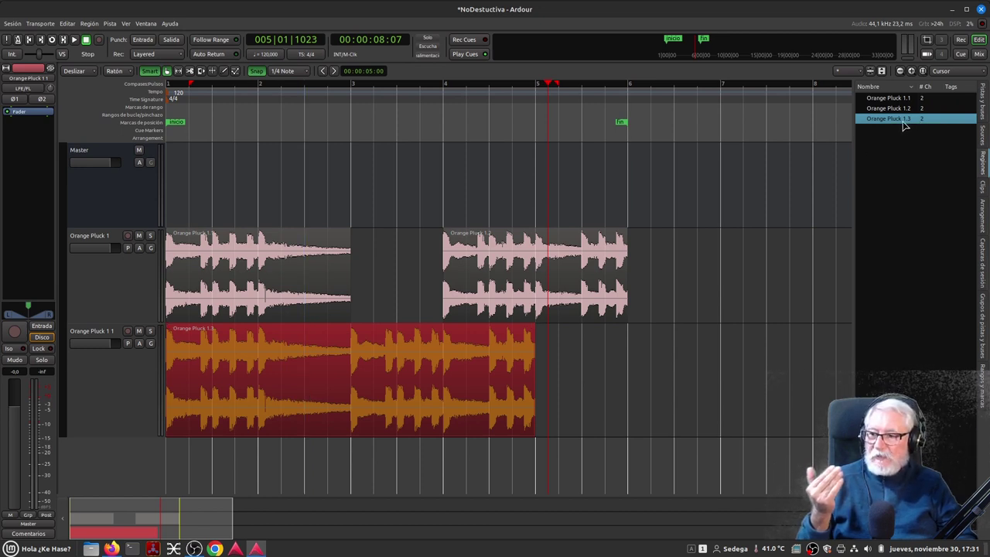
left_click(281, 304)
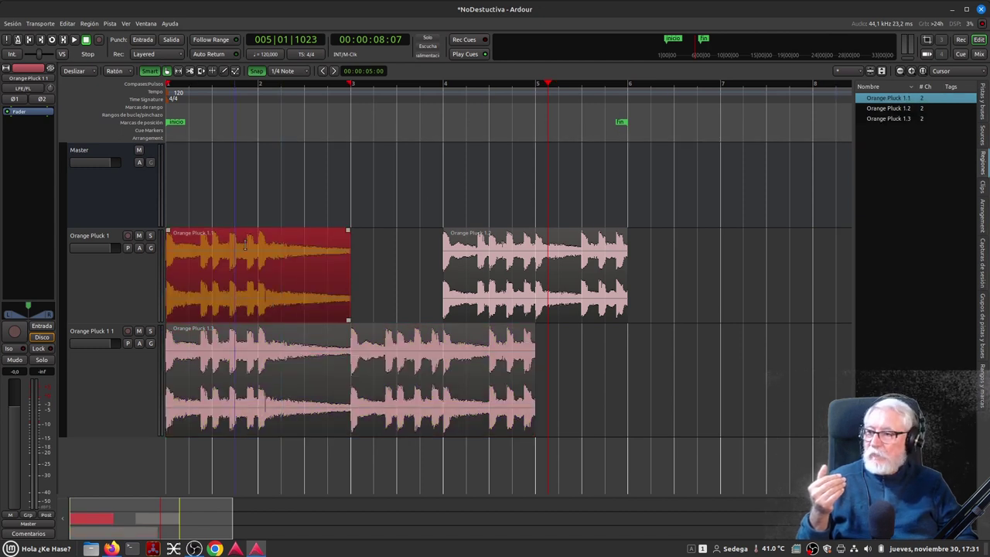
left_click(552, 302)
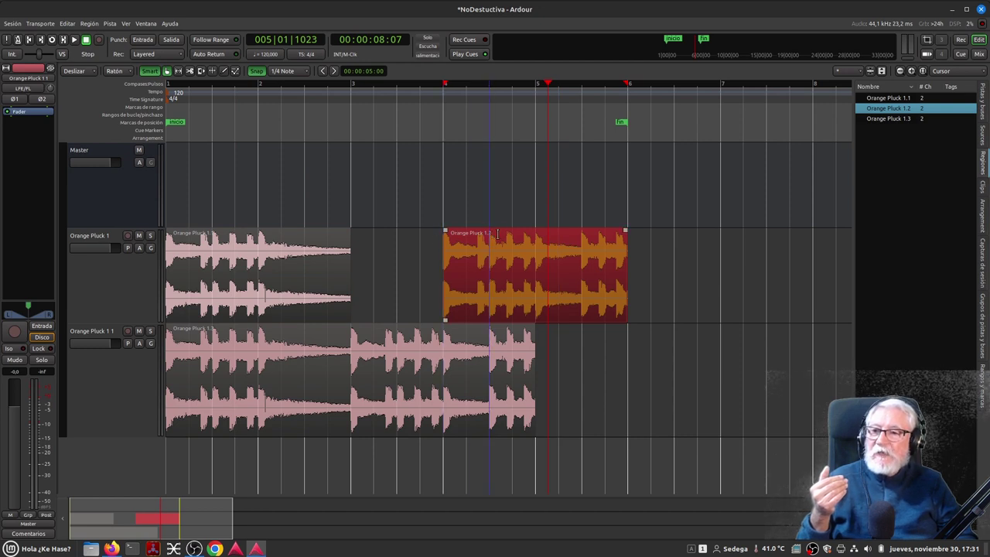
right_click(472, 235)
mouse_move(551, 242)
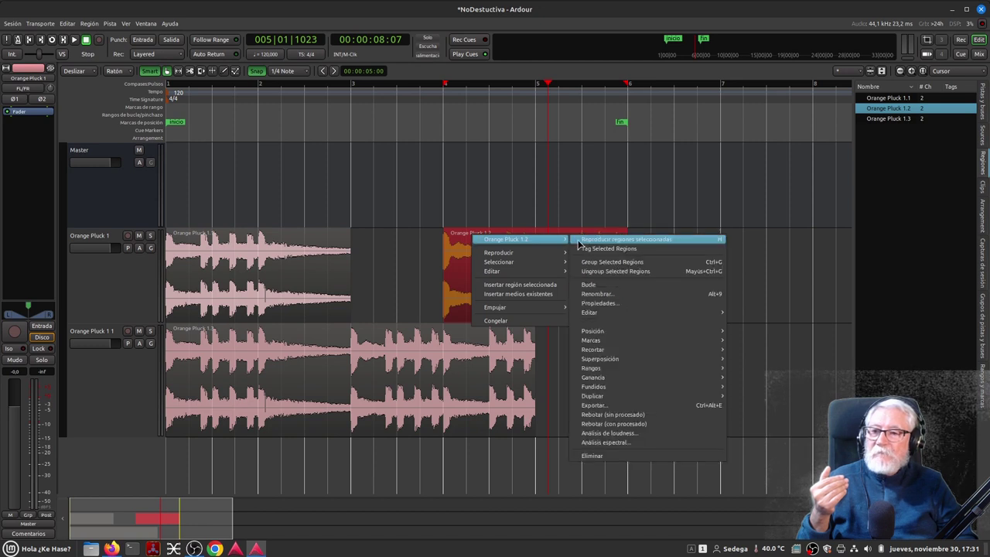
left_click(603, 295)
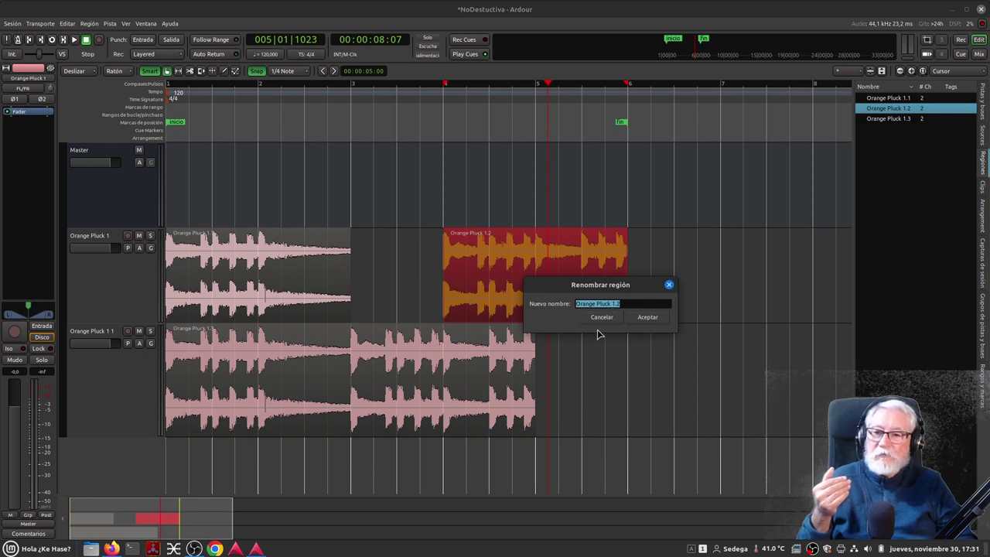
left_click(603, 318)
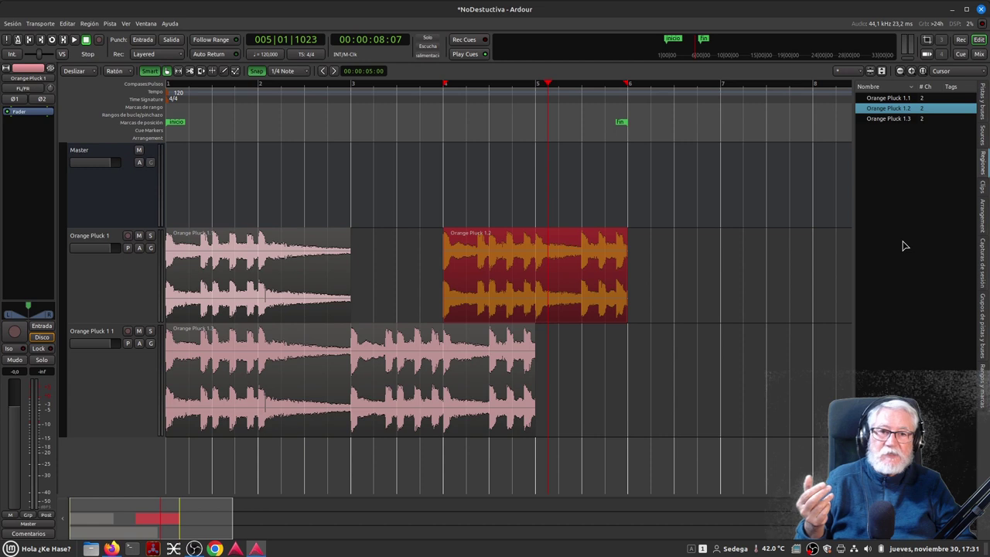
Step: Select the two split regions and the full-length region in turn to match them with the region list
left_click(257, 300)
left_click(473, 296)
left_click(437, 390)
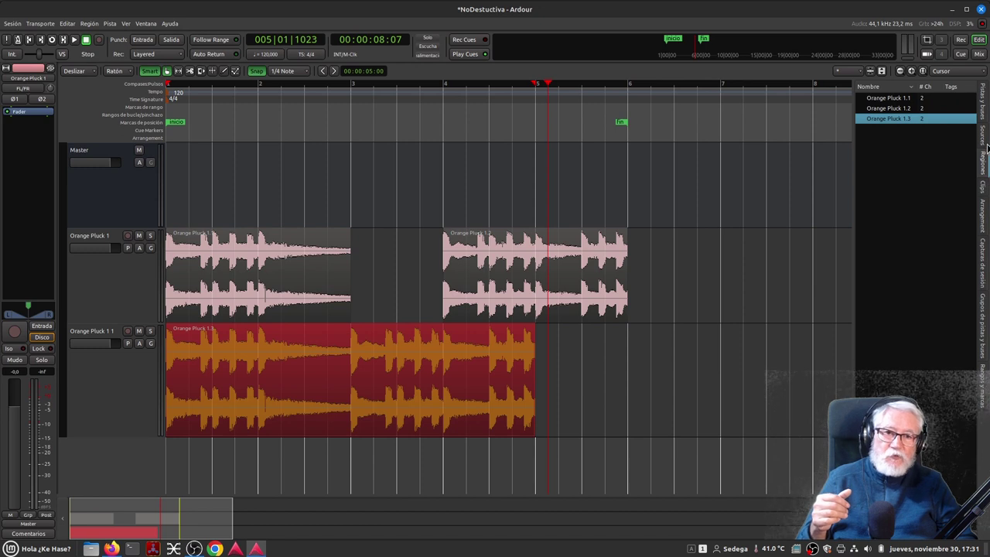
Step: Show the session's source list and select the regions on both tracks to compare them with the Orange Pluck 1 source
left_click(985, 139)
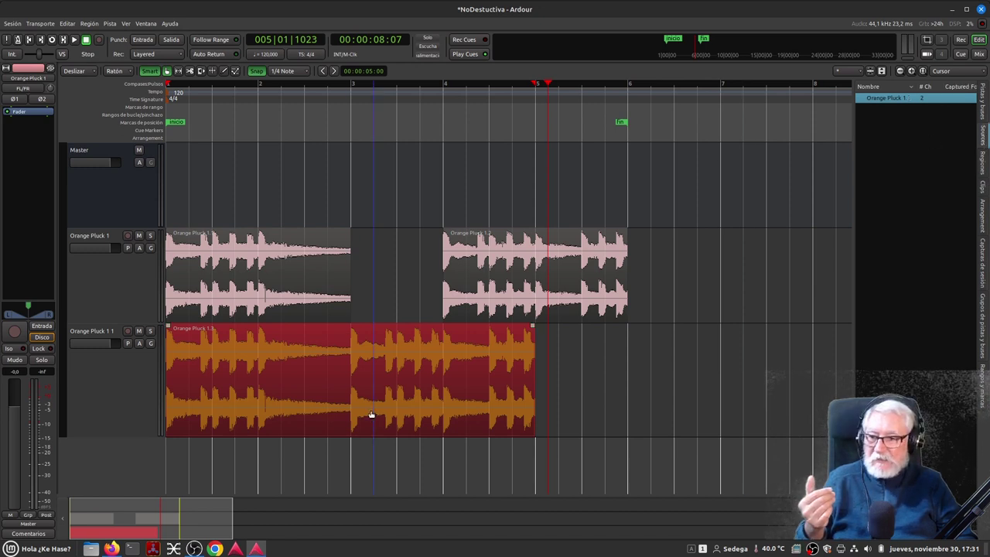
left_click(513, 289)
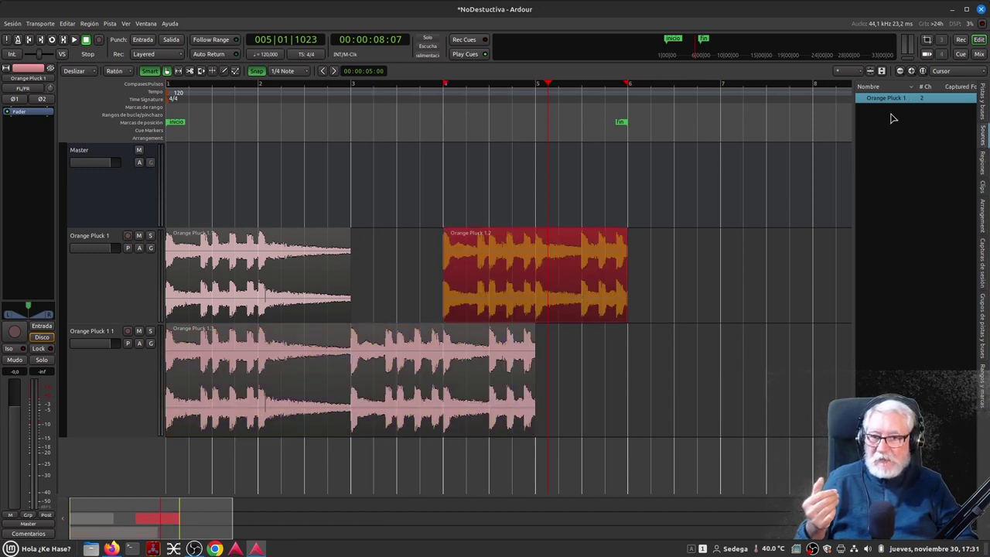
left_click(311, 257)
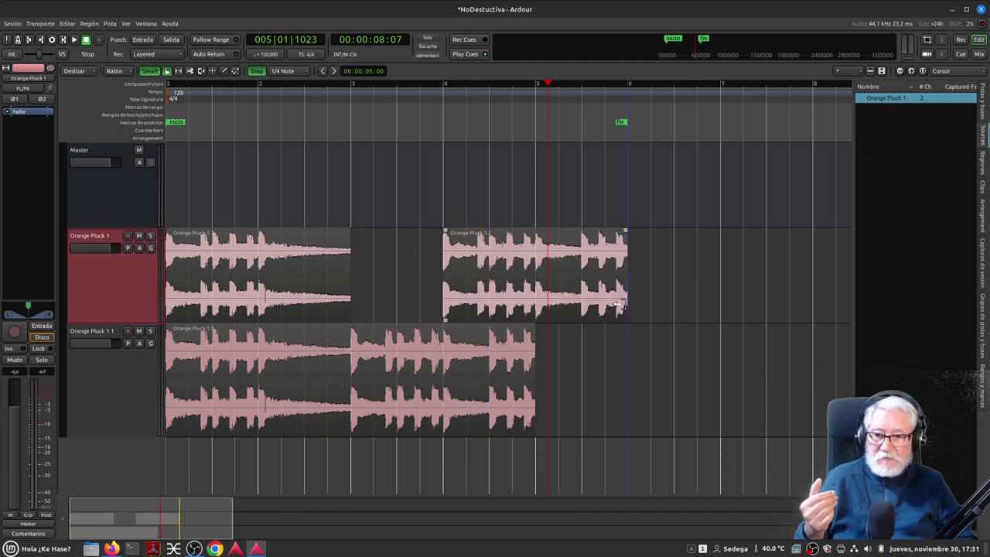
left_click(305, 308)
left_click(503, 288)
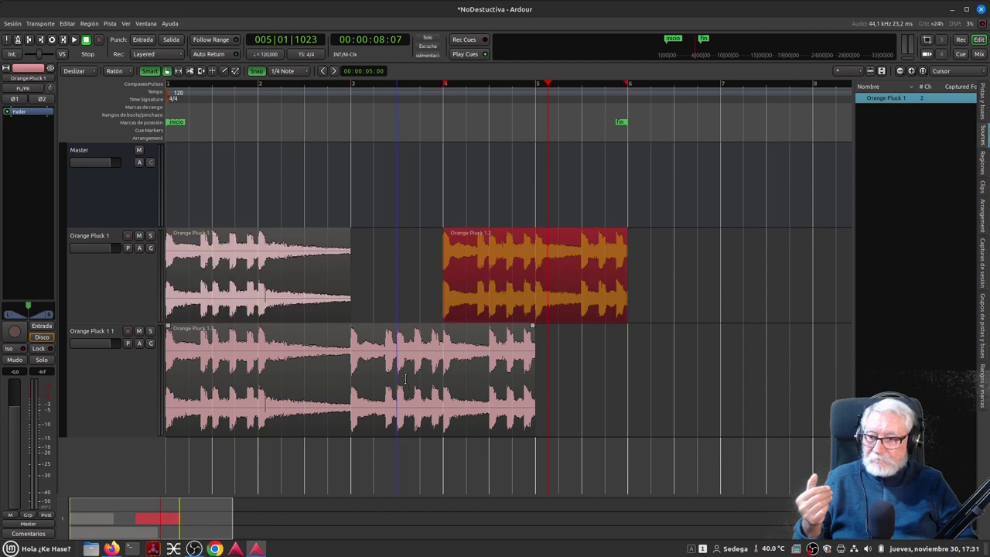
left_click(431, 379)
Step: Switch to Firefox and reread the tutorial's paragraphs on how saved sessions rebuild edited regions from original files
left_click(113, 548)
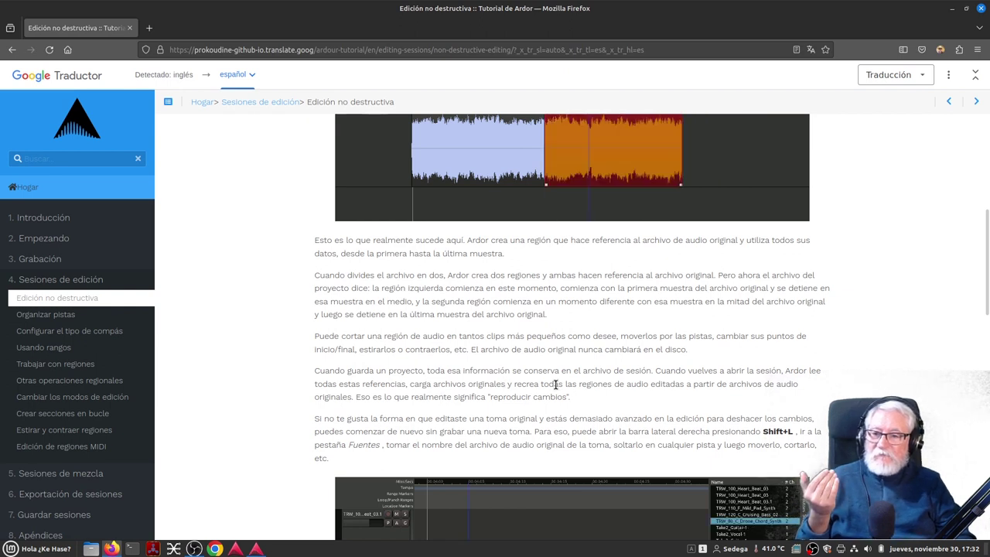
mouse_move(555, 384)
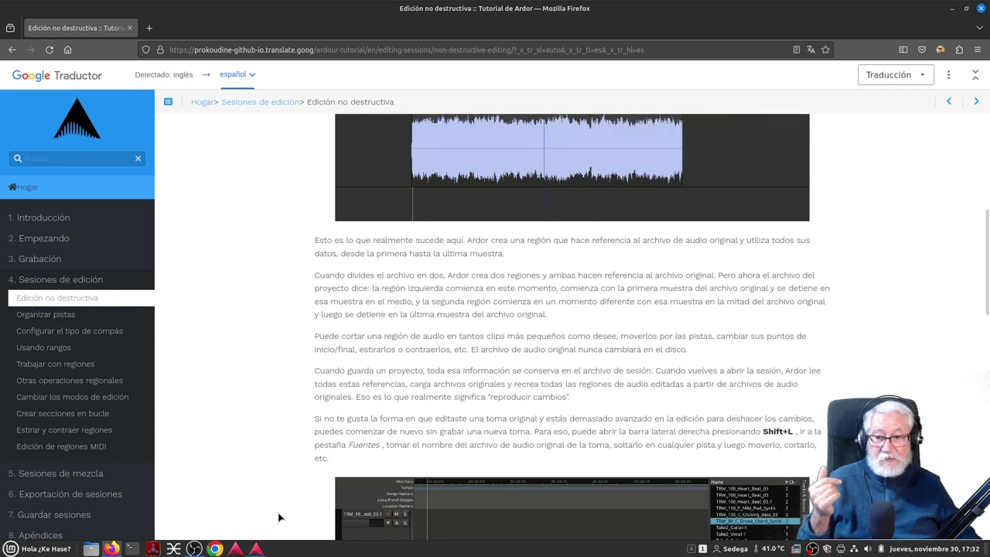
Step: Return to Ardour and delete the Orange Pluck 1 1 track
left_click(256, 548)
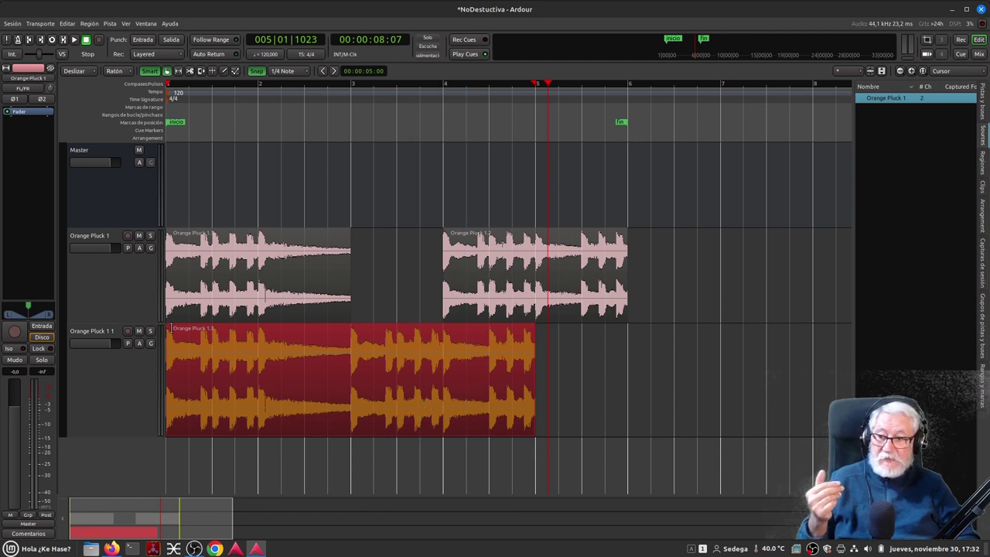
right_click(129, 400)
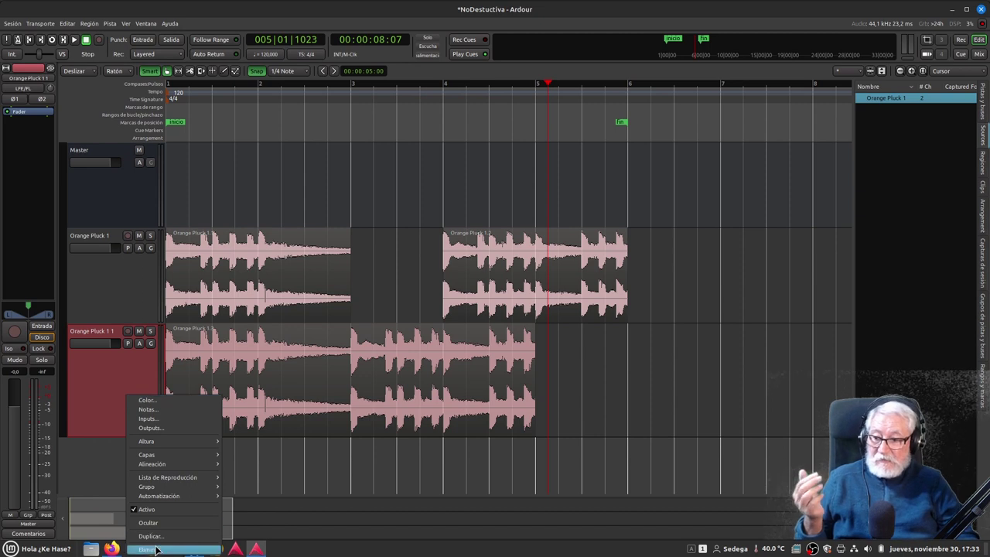
left_click(151, 548)
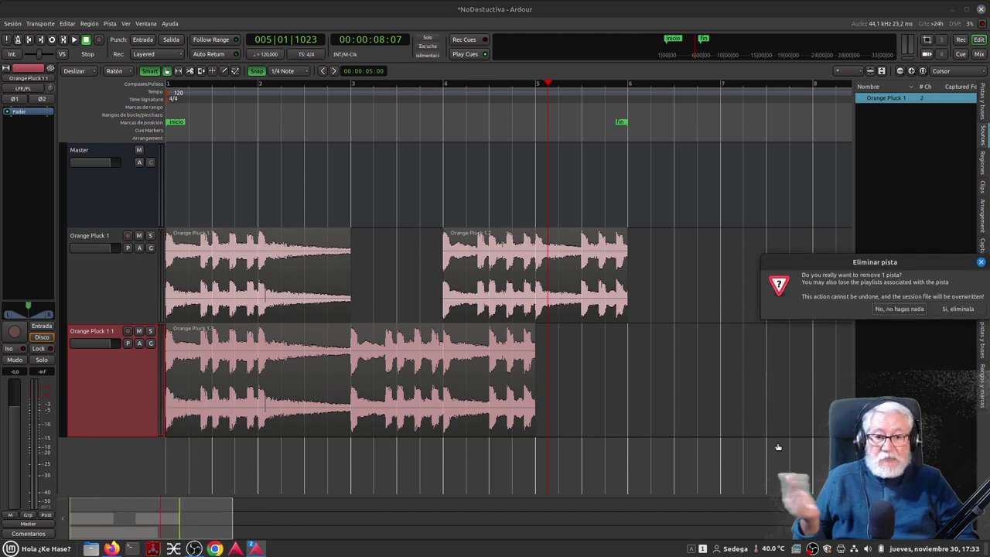
left_click(956, 309)
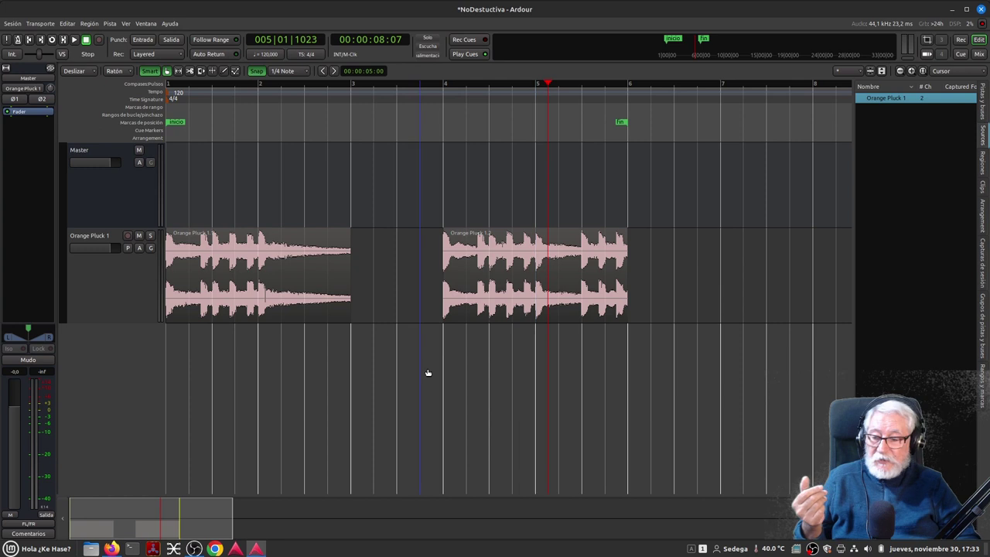
Step: Split the first Orange Pluck 1 region into four equal half-bar pieces, cutting at bar 1 beat 3, bar 2, and bar 2 beat 3
left_click(190, 72)
left_click(217, 317)
left_click(259, 326)
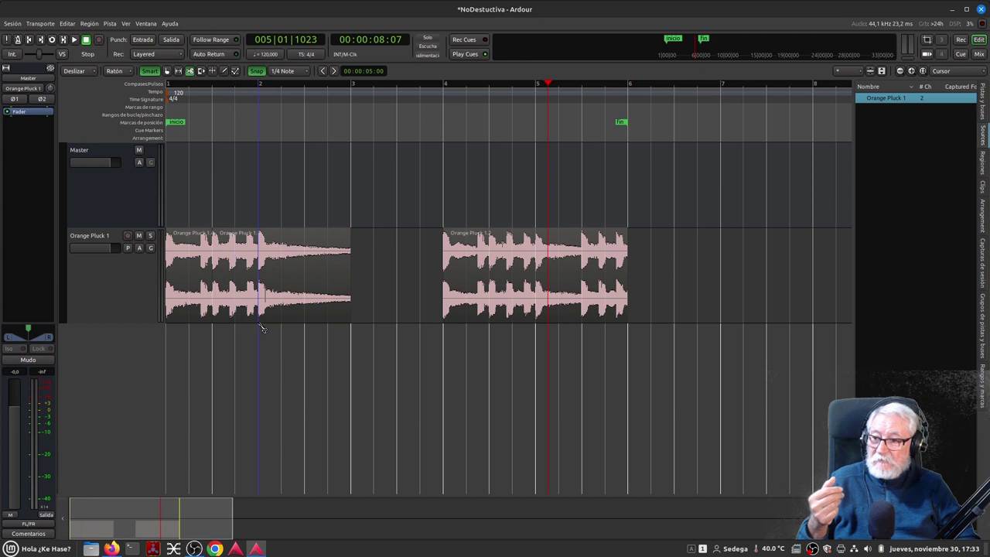
left_click(304, 326)
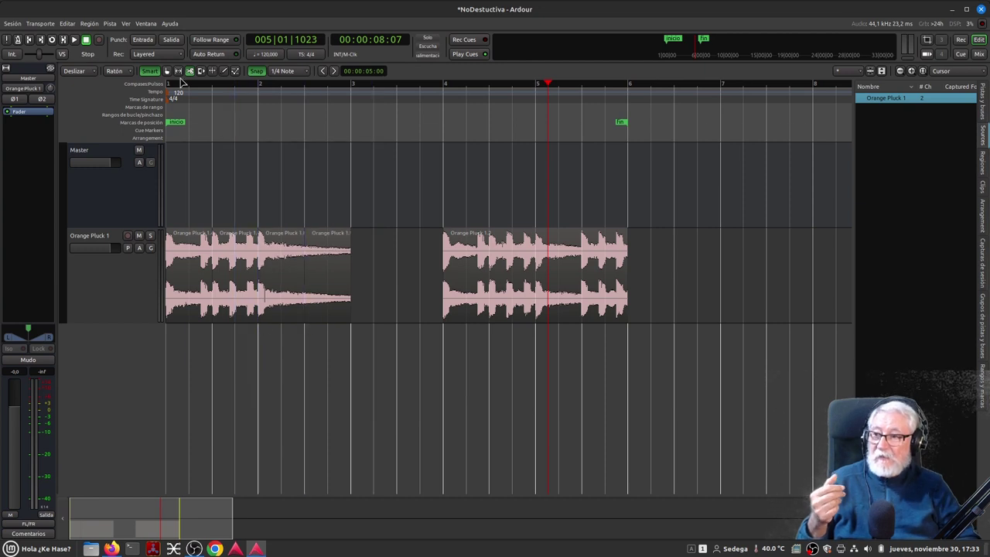
Step: Move the first piece to bar 3 and the third to bar 1 on one new track, and the second onto another new track
left_click_drag(187, 303, 364, 423)
left_click_drag(291, 300, 197, 370)
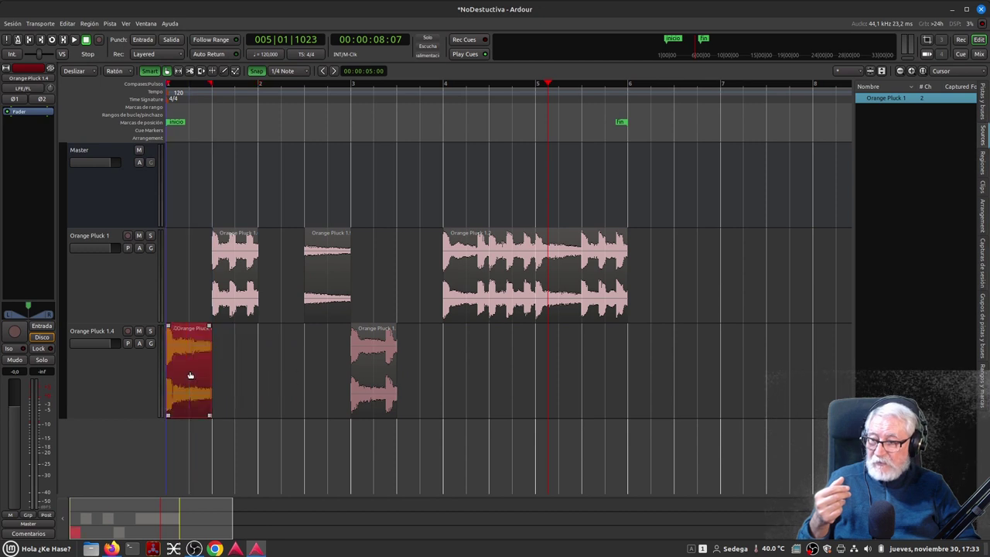
left_click_drag(231, 302, 237, 452)
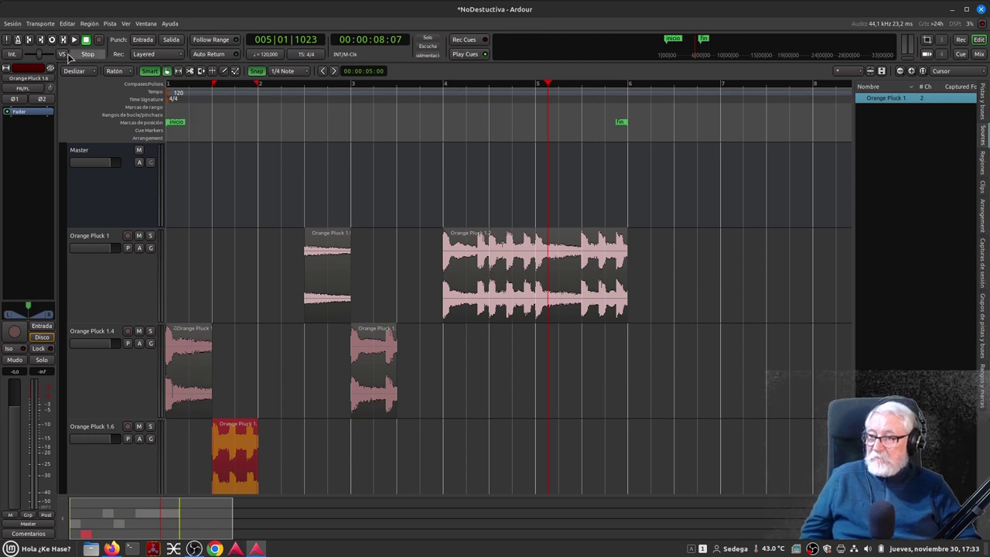
Step: Play the rearranged pieces from the session start and stop playback in bar 5
left_click(30, 40)
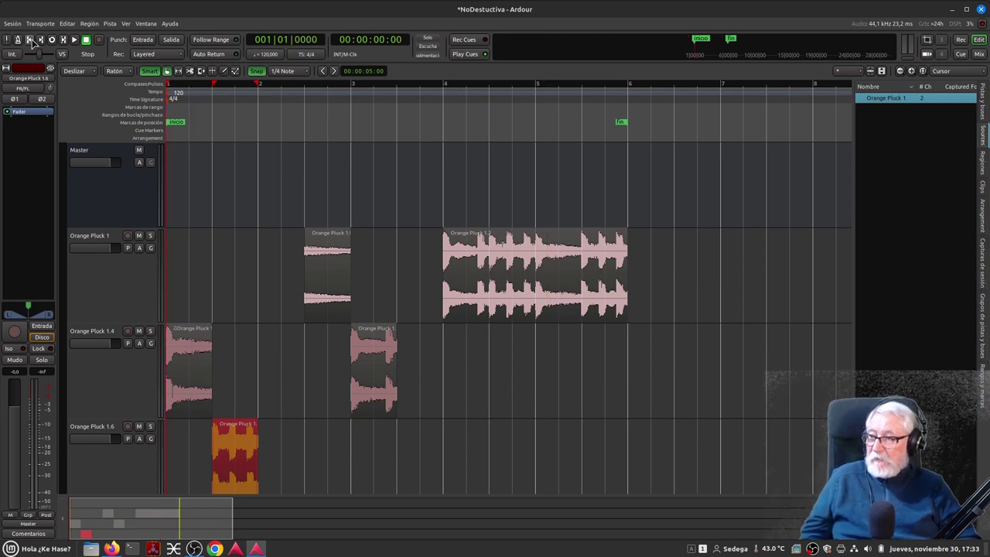
left_click(74, 41)
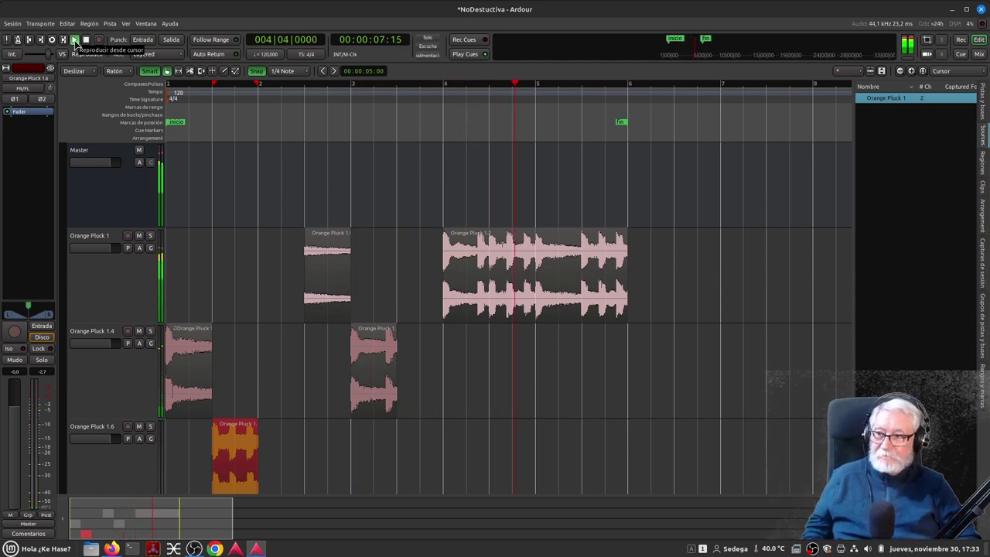
left_click(86, 42)
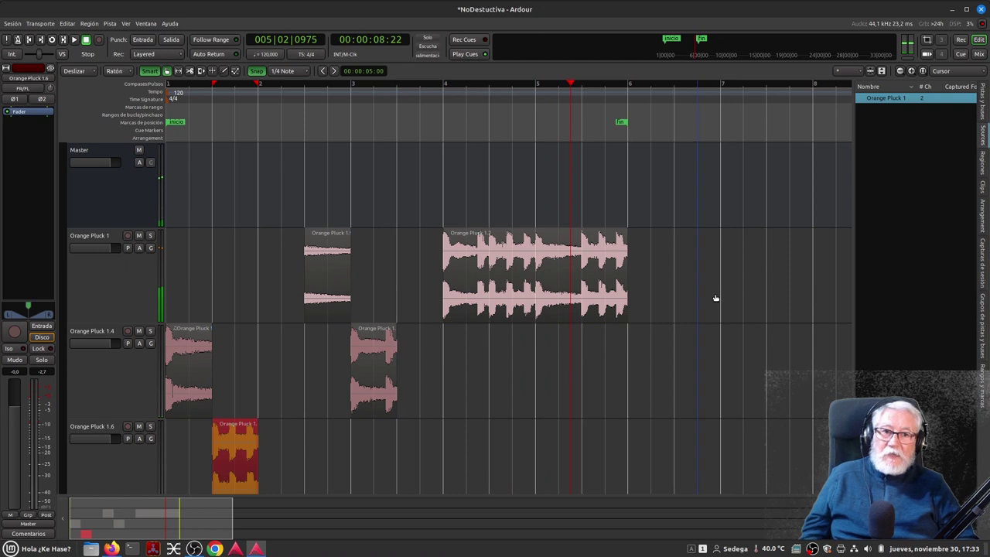
Step: Show the session's region list, then open the rename dialog for the region at bar 3 and cancel it
left_click(984, 162)
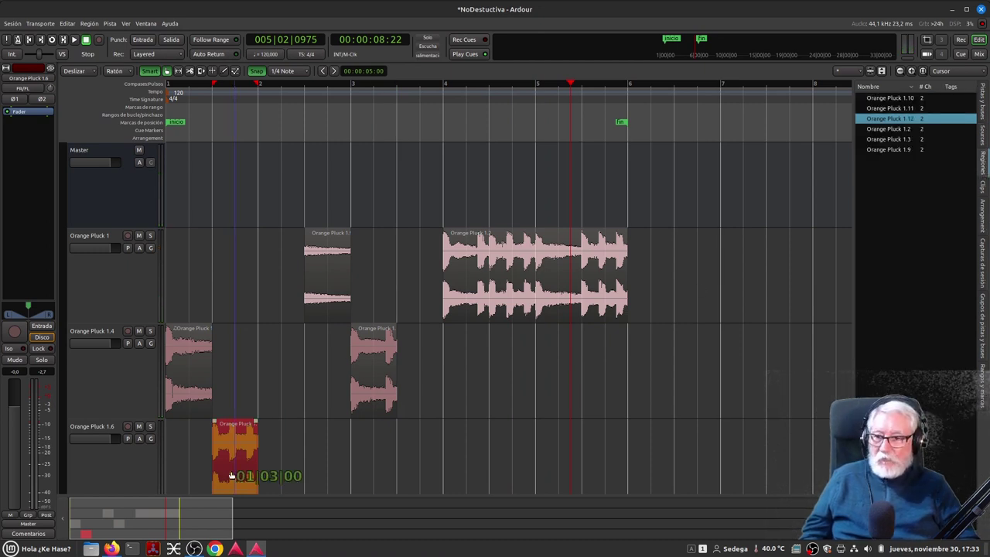
left_click(358, 404)
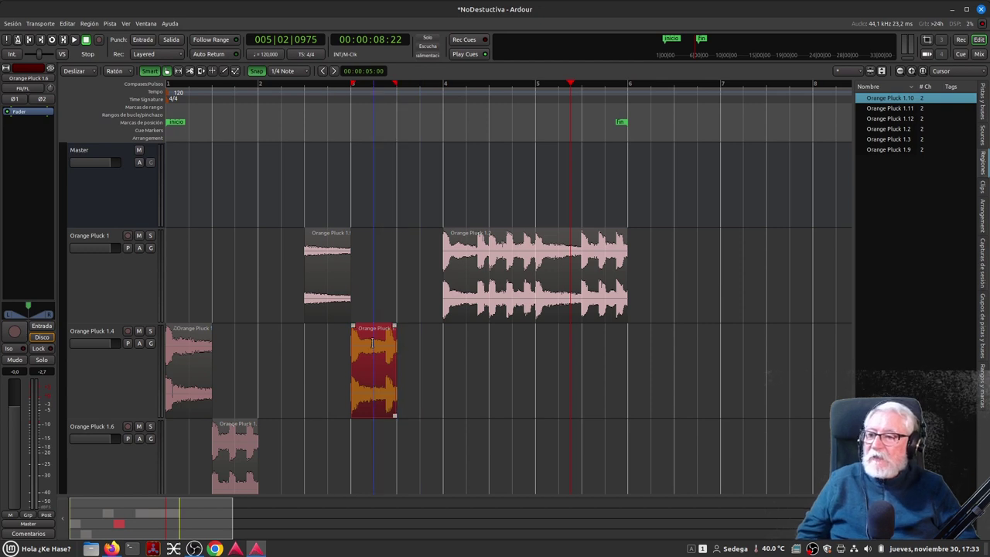
right_click(370, 330)
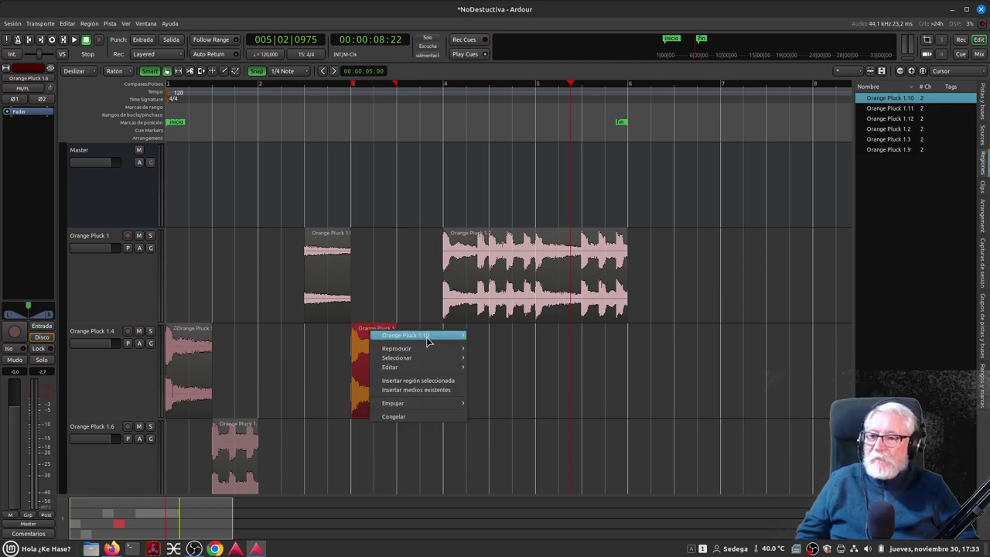
mouse_move(451, 341)
left_click(495, 389)
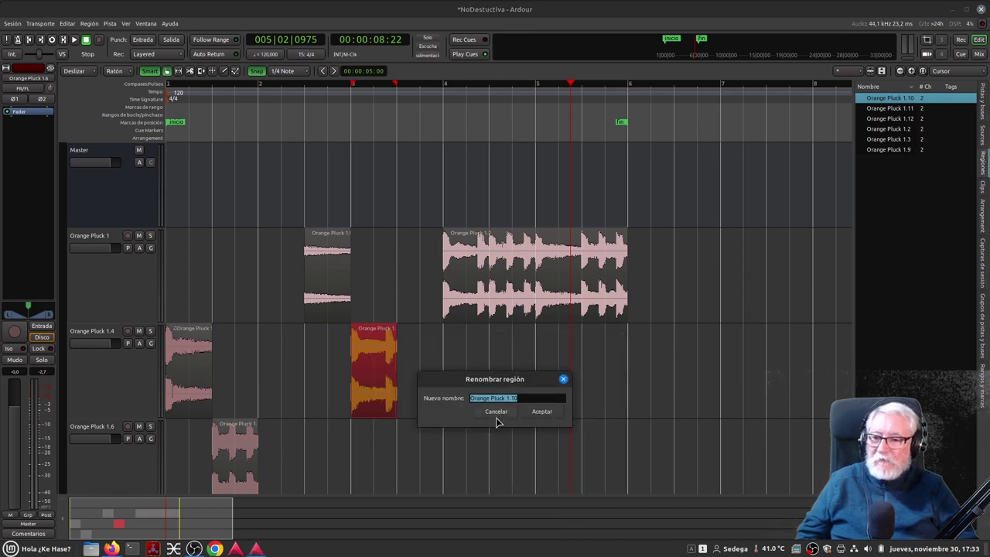
left_click(495, 411)
Step: Select the region at bar 1, the short tail piece and the long region in turn to match them with the region list
left_click(185, 379)
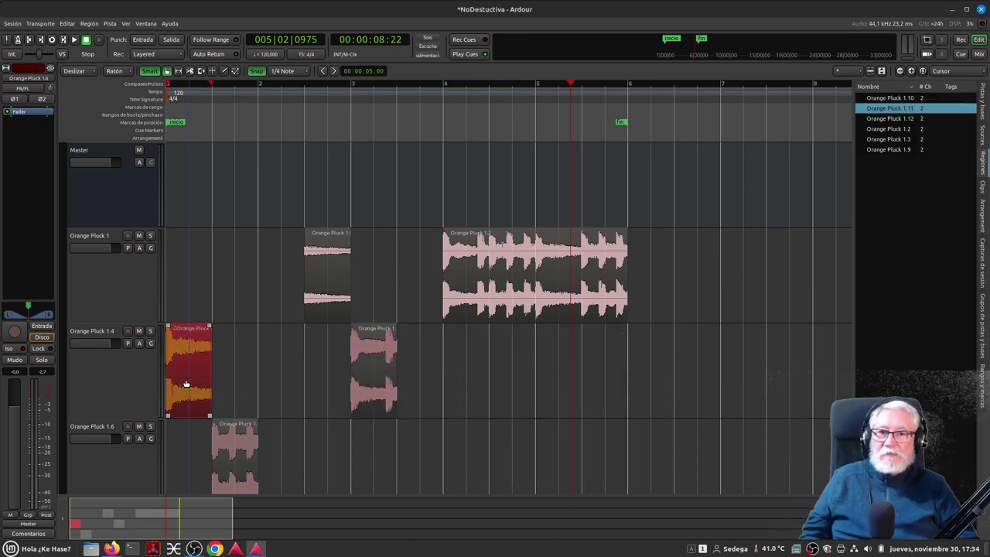
left_click(326, 297)
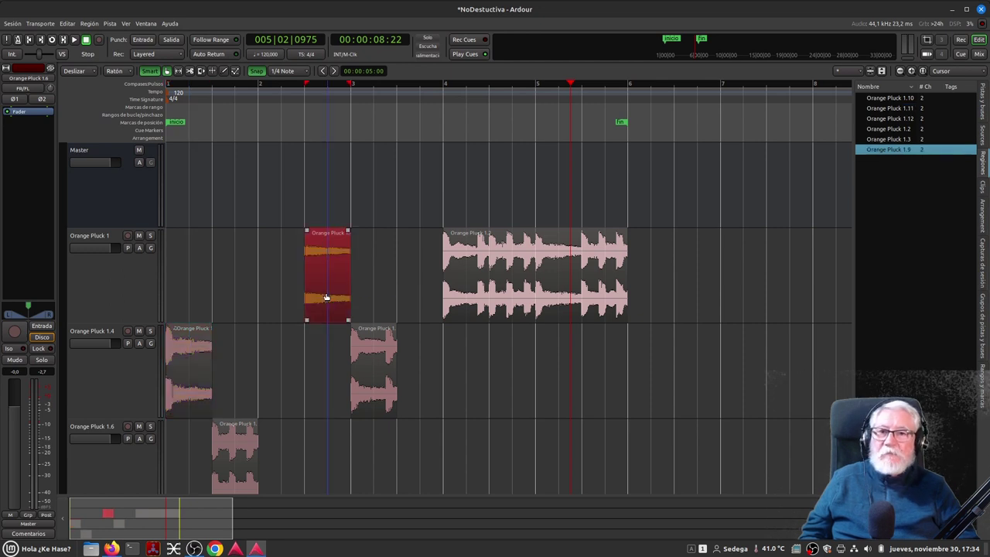
left_click(491, 310)
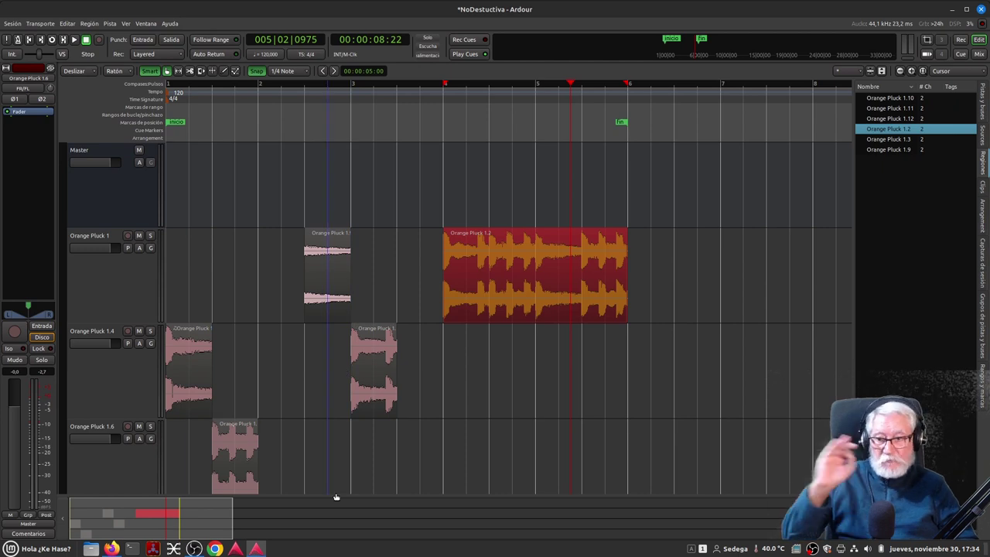
scroll(342, 486, "down", 4)
scroll(341, 485, "up", 4)
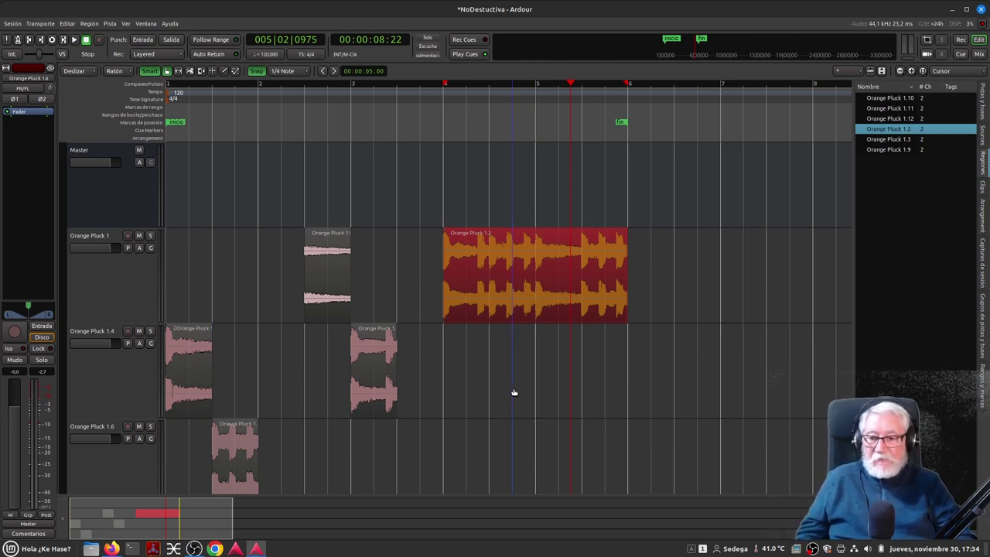
Step: Switch to Firefox and read the tutorial's sections on non-destructive effects and the differences between audio and MIDI regions
left_click(113, 548)
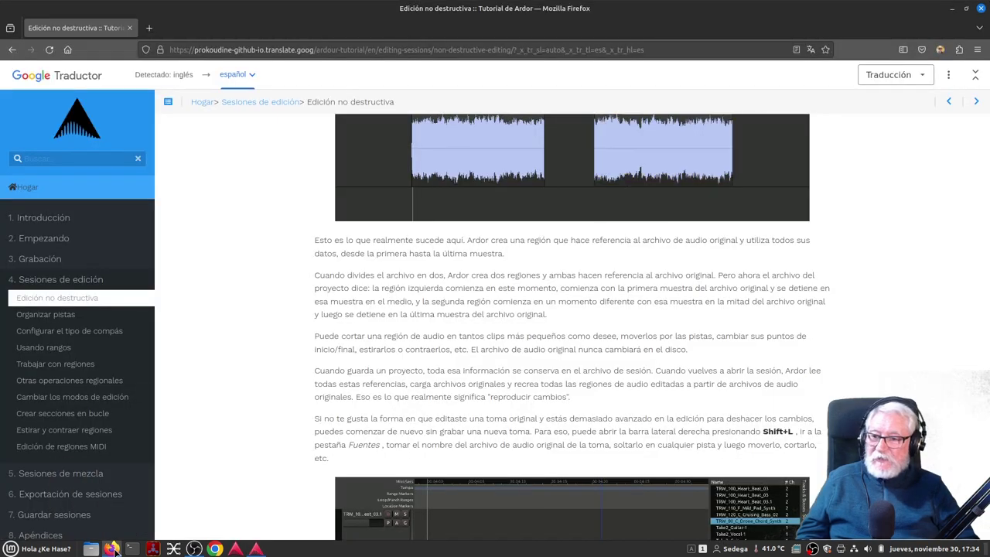
scroll(309, 402, "down", 5)
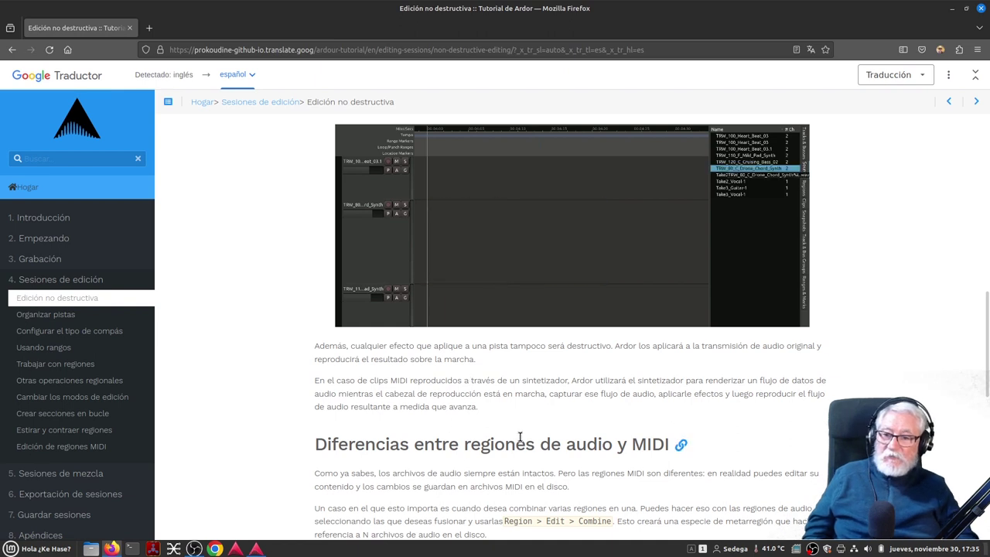
mouse_move(520, 438)
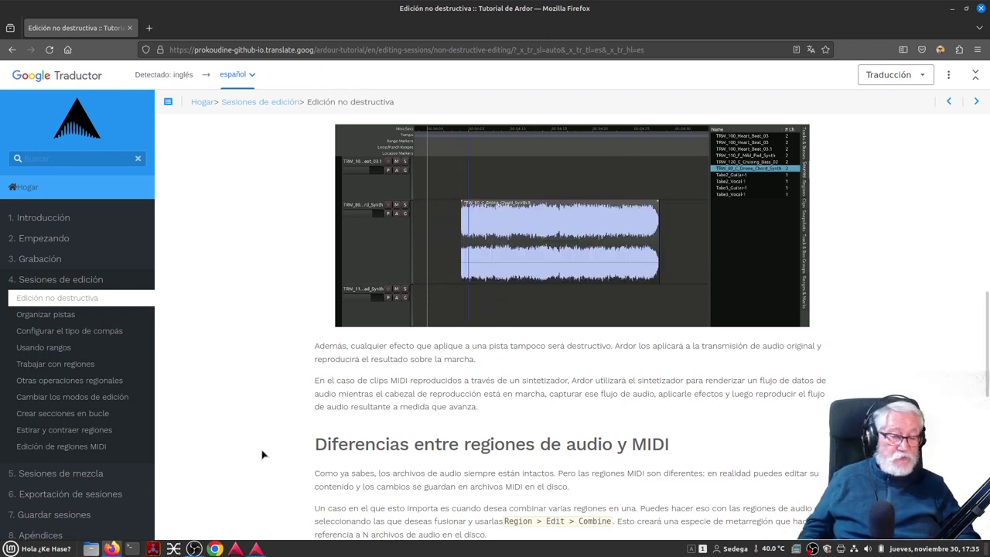
scroll(262, 455, "down", 2)
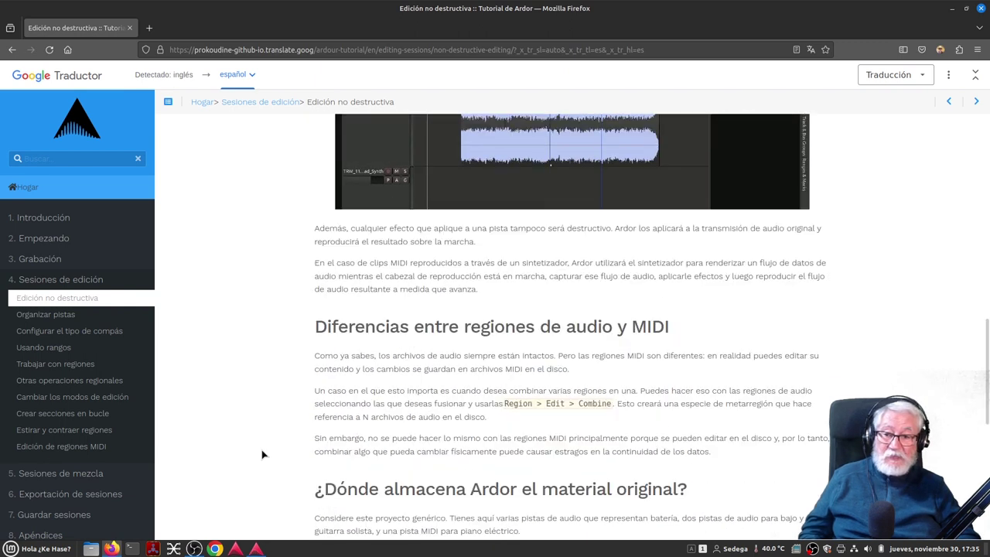
scroll(261, 454, "down", 2)
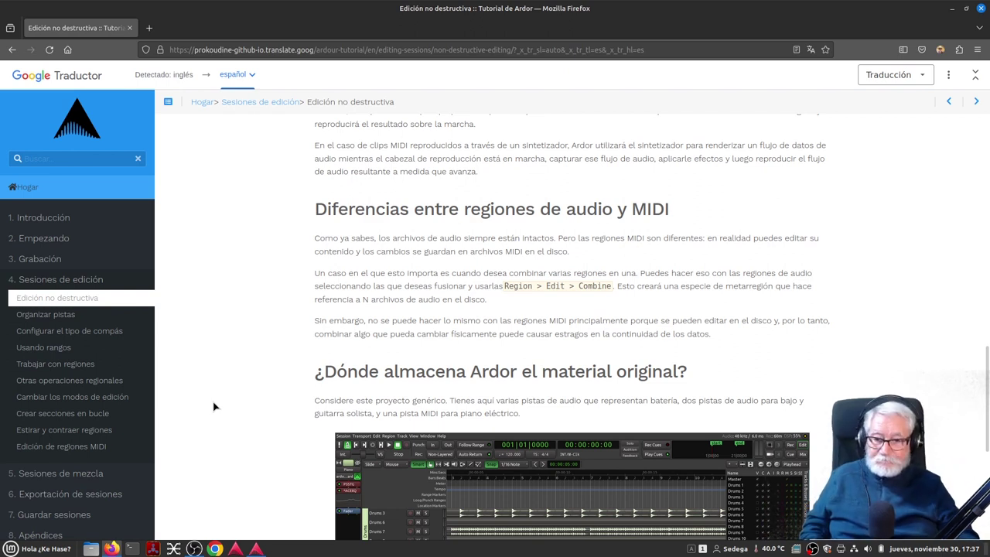
Step: Return to Ardour and place the four pieces end to end on the Orange Pluck 1 track, followed by the long region at bar 3
key("alt+Tab")
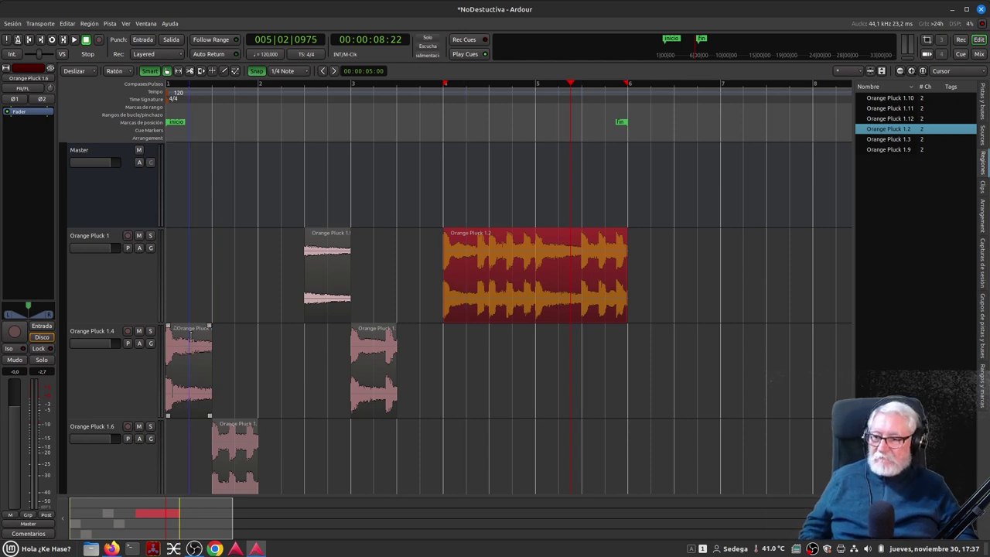
left_click(183, 407)
left_click_drag(184, 408, 185, 301)
left_click_drag(231, 454, 247, 320)
left_click_drag(310, 317, 276, 310)
left_click_drag(379, 411, 331, 301)
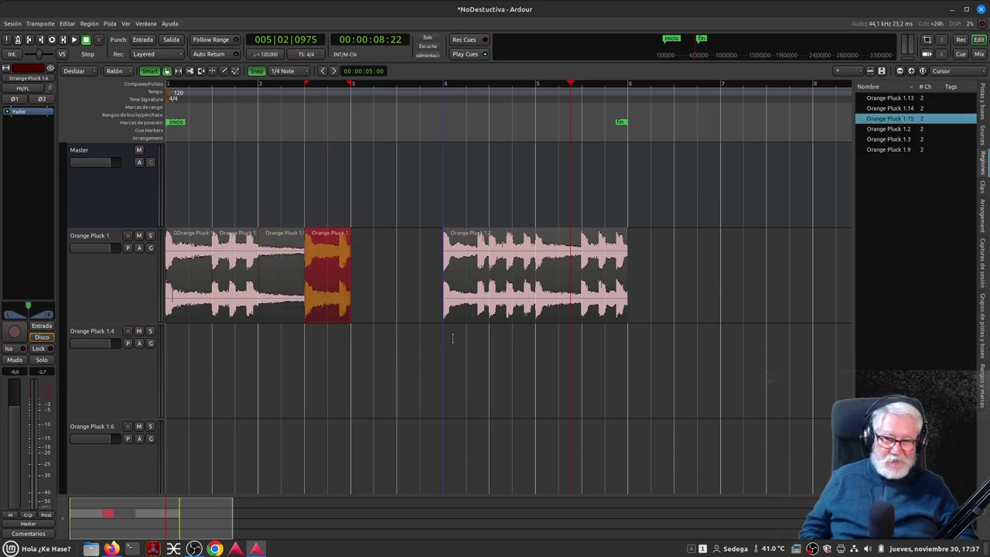
left_click_drag(477, 311, 370, 313)
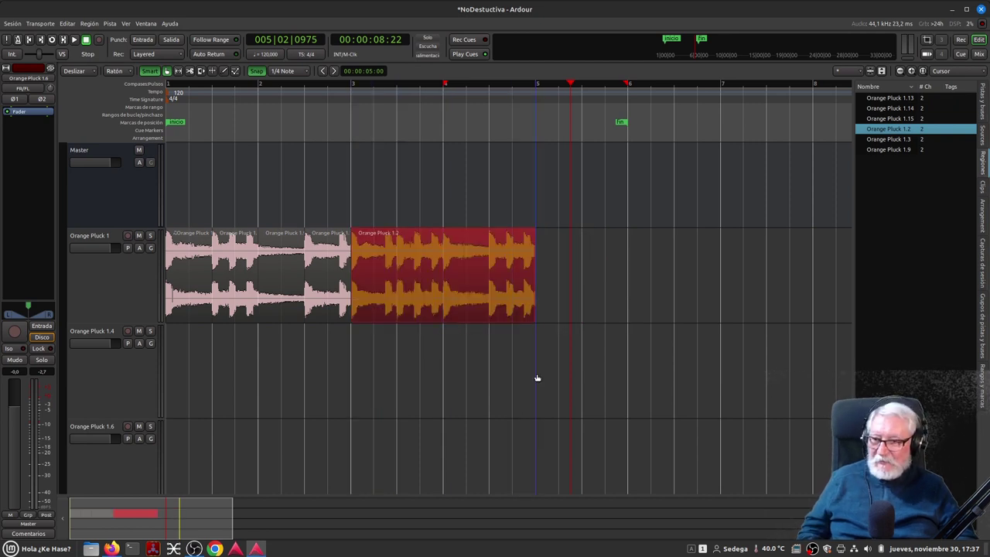
Step: Select all five adjoining regions on the Orange Pluck 1 track and combine them into a single region
left_click_drag(559, 316, 186, 310)
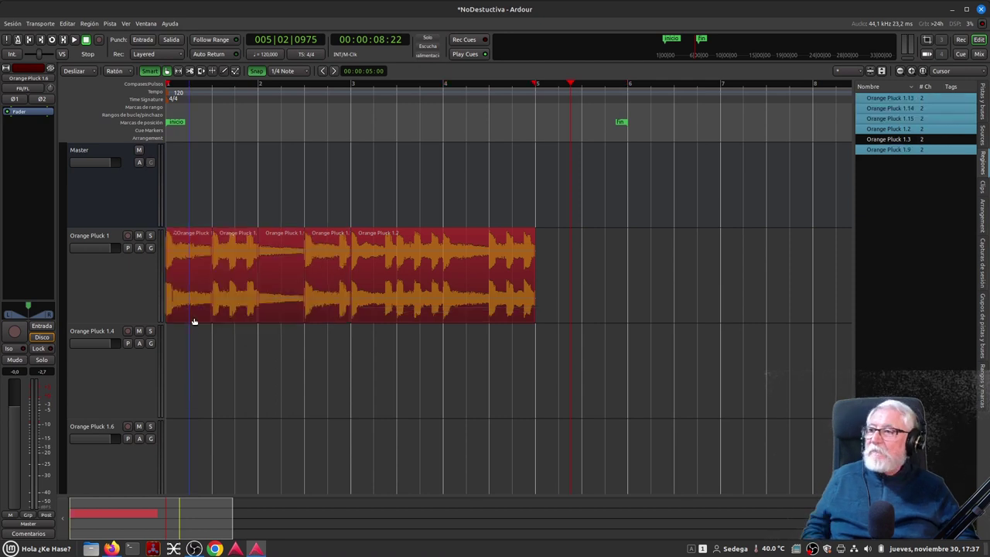
left_click(89, 24)
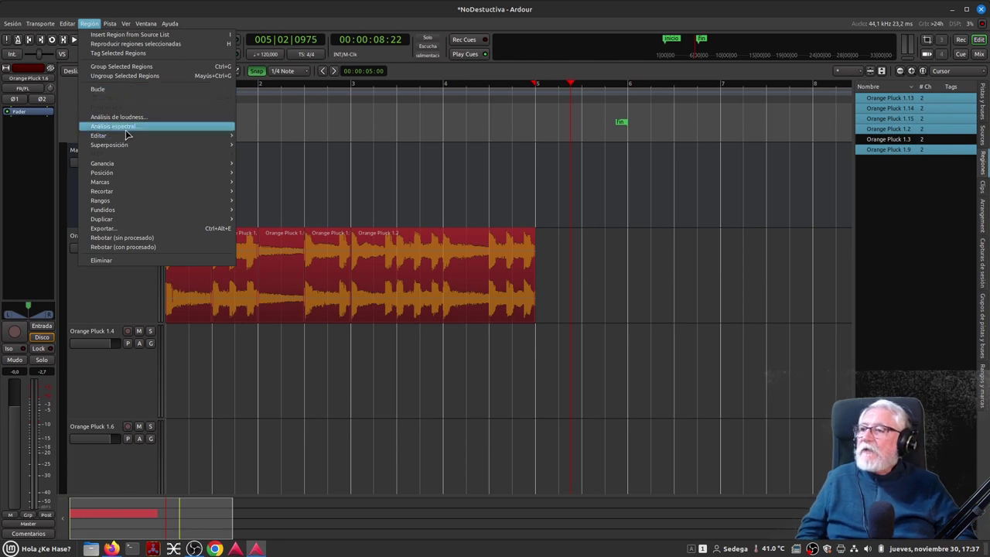
mouse_move(163, 138)
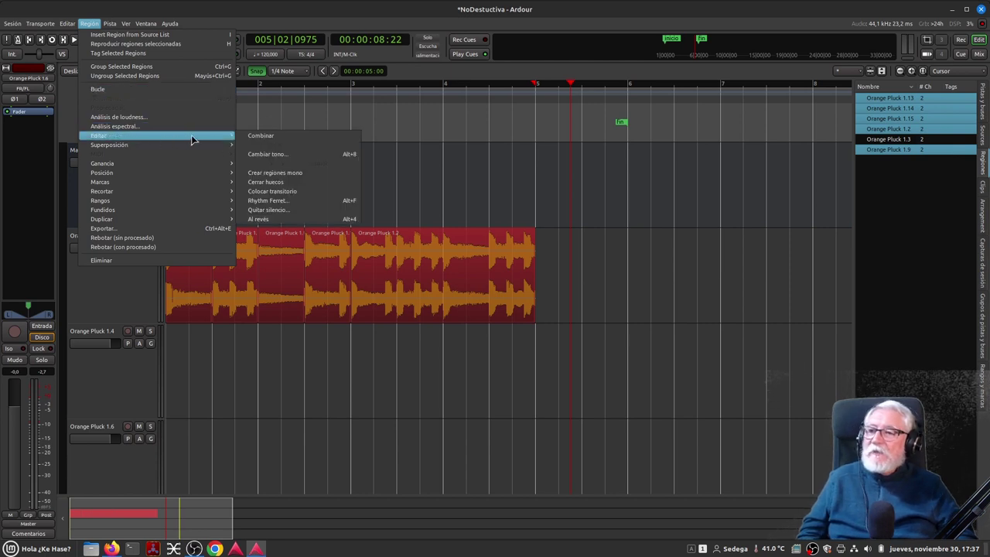
left_click(266, 136)
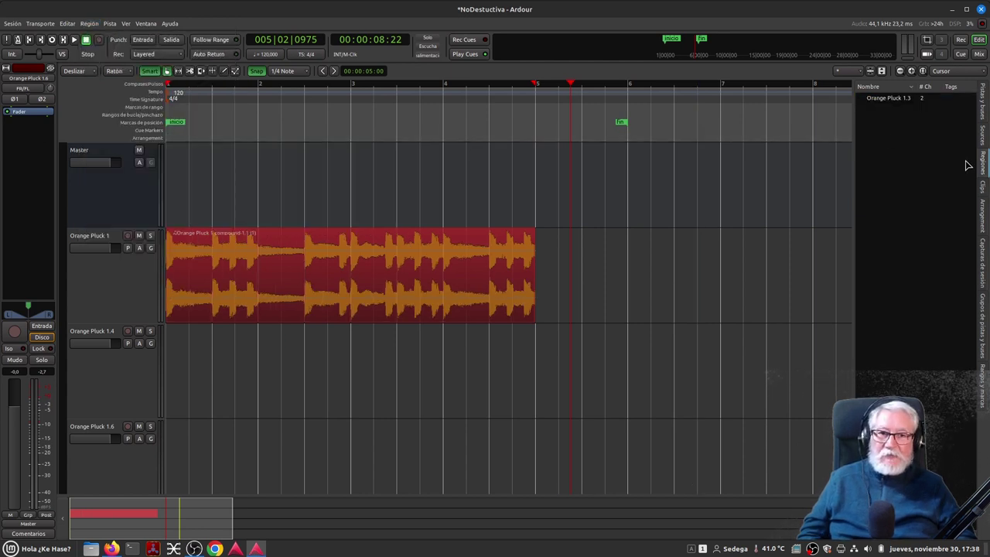
Step: Try moving the combined region one beat later along the Orange Pluck 1 track and undo the move
left_click(208, 320)
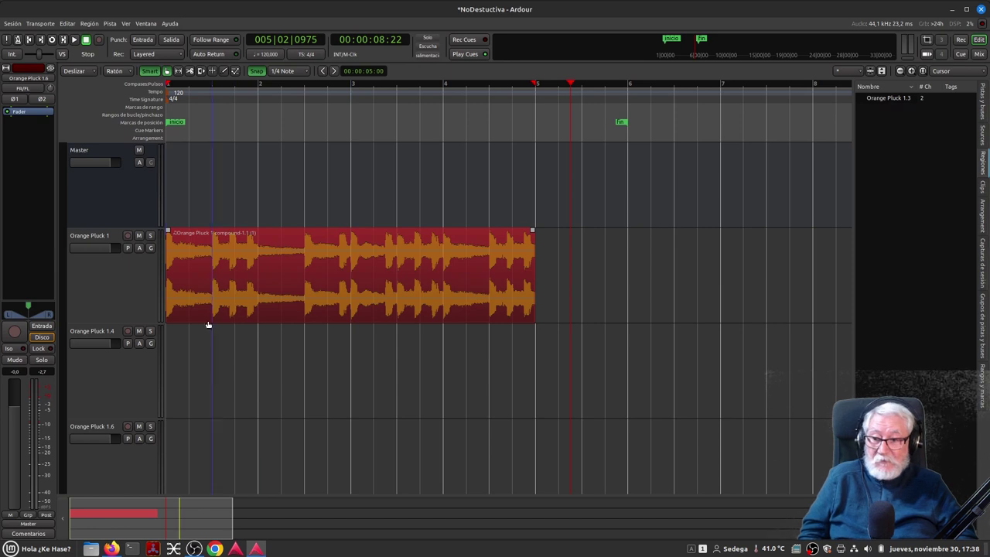
left_click_drag(422, 317, 384, 279)
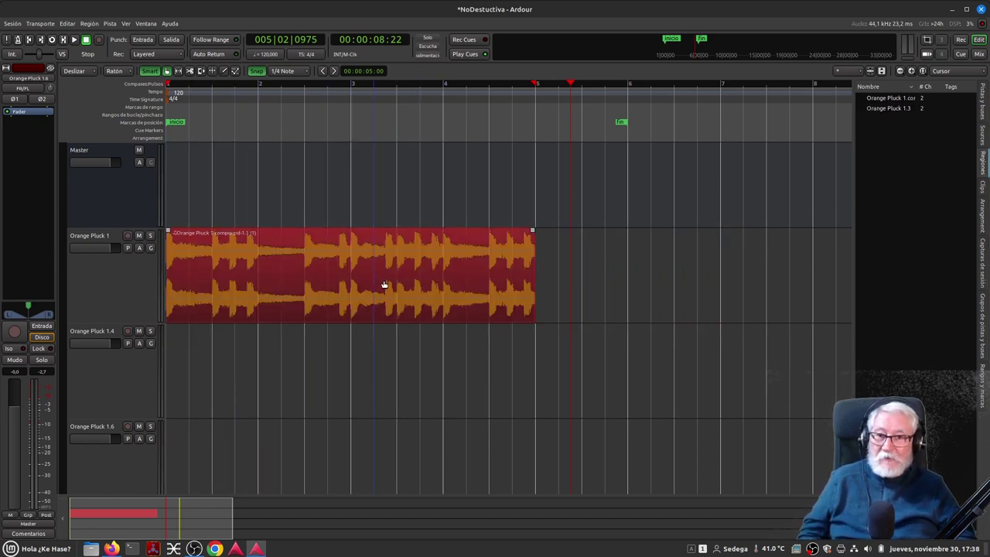
left_click_drag(327, 310, 293, 298)
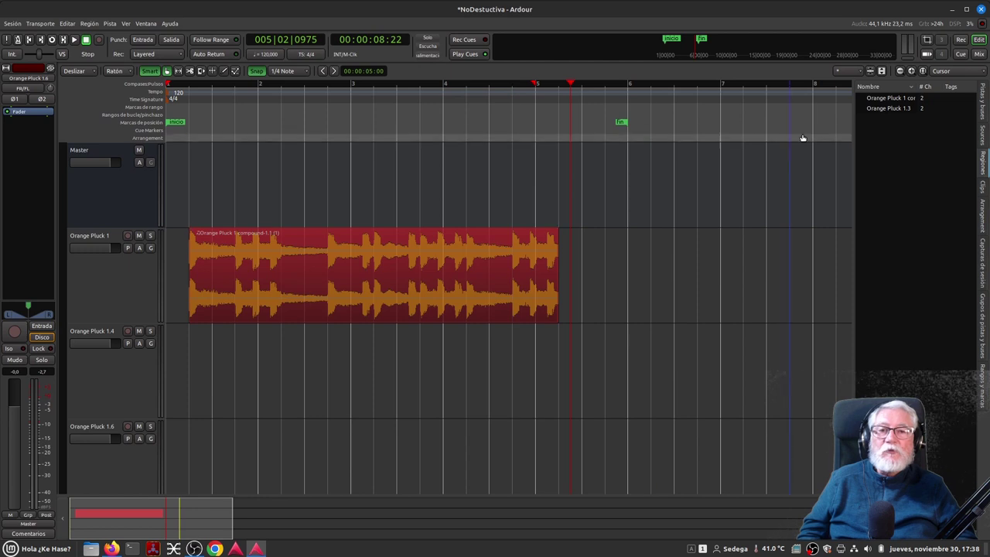
key("ctrl+z")
Step: Play the combined region from the session start and stop playback in bar 4
left_click(29, 40)
left_click(74, 40)
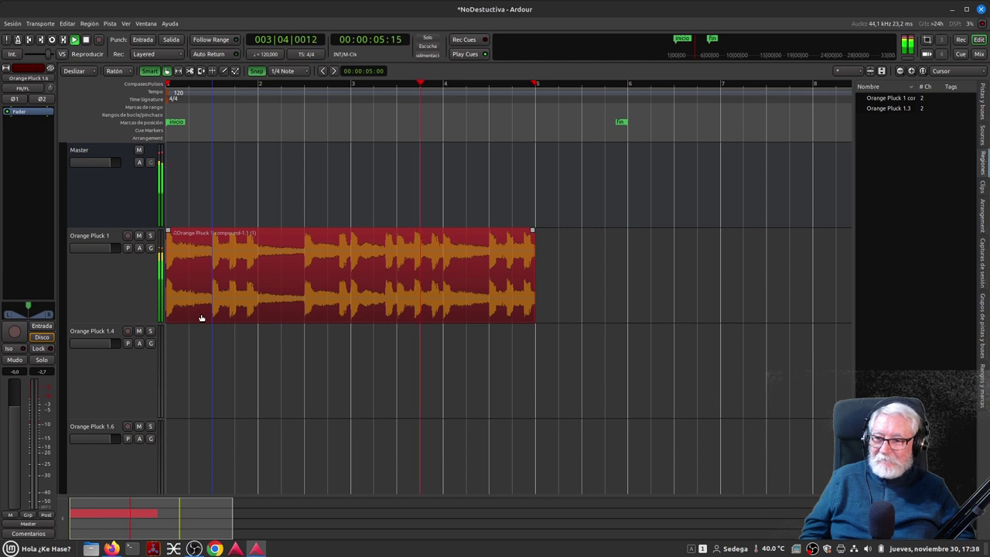
left_click(87, 40)
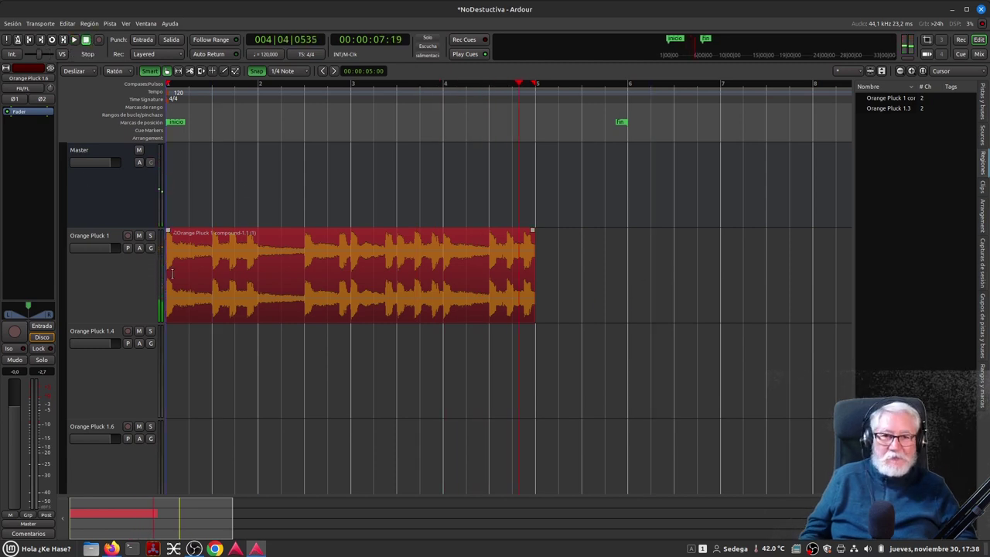
left_click_drag(291, 298, 281, 276)
Step: Switch to Firefox and read the tutorial's section on where the original material is stored
left_click(113, 548)
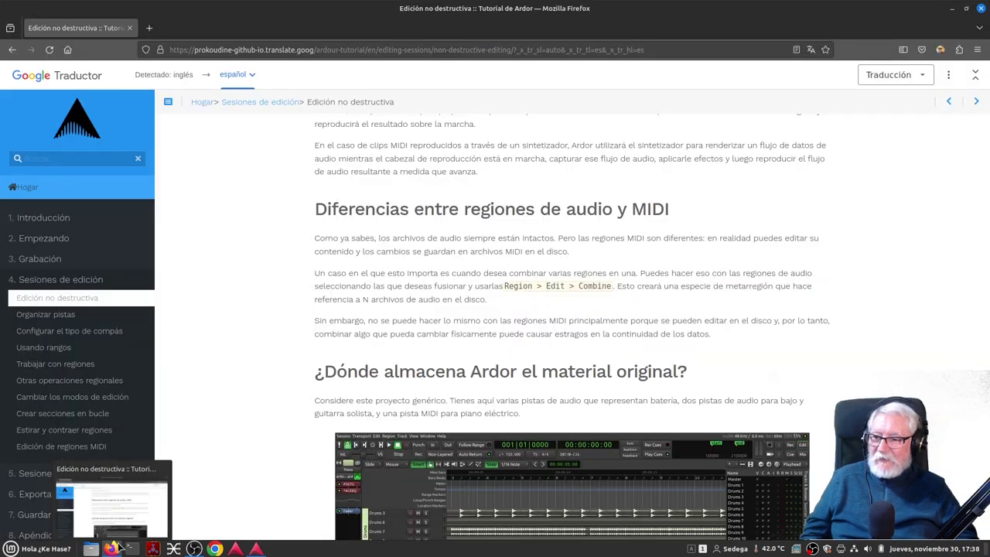
scroll(278, 412, "down", 1)
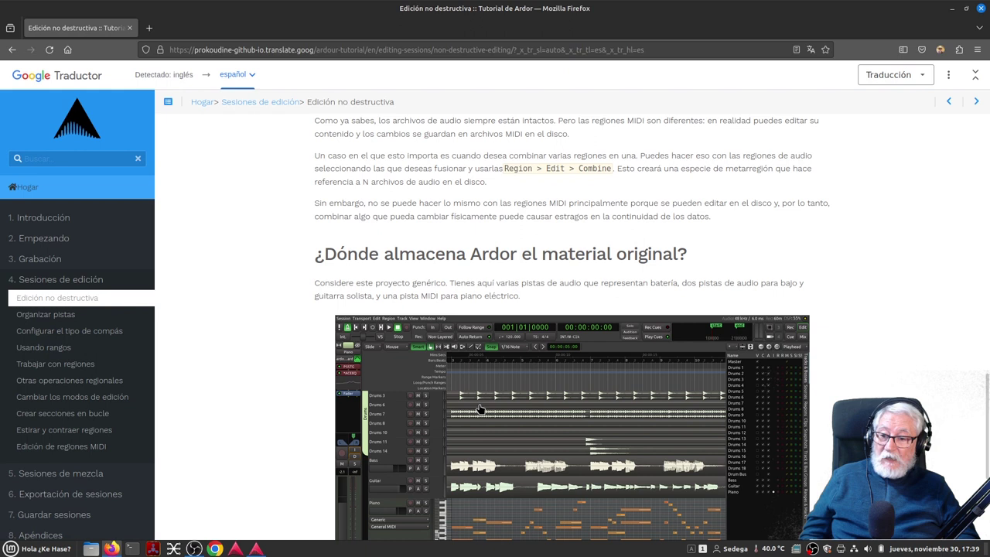
scroll(479, 408, "down", 1)
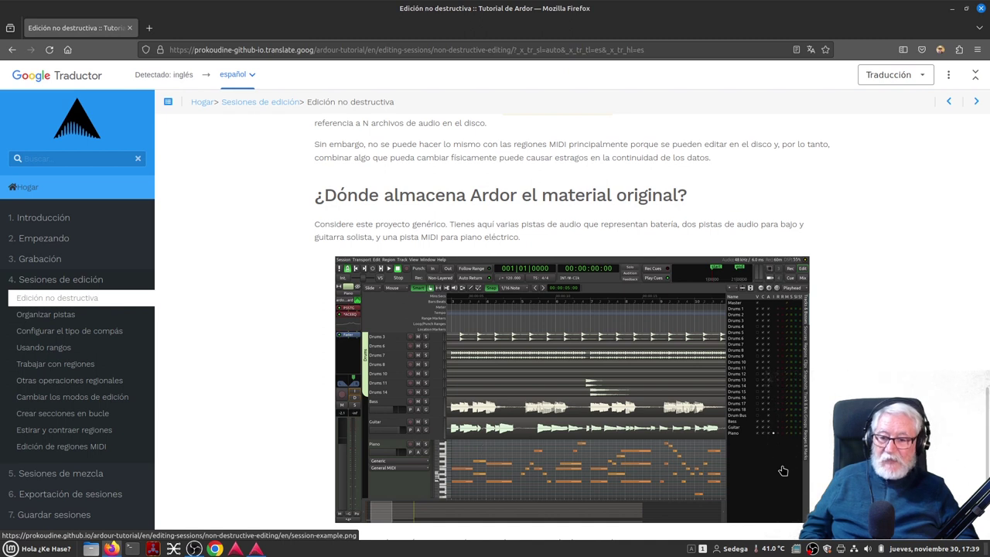
Step: Read on about the session subfolders, switch to the file manager and open the NoDestuctiva folder in Música/Ardour_Project
scroll(782, 464, "down", 5)
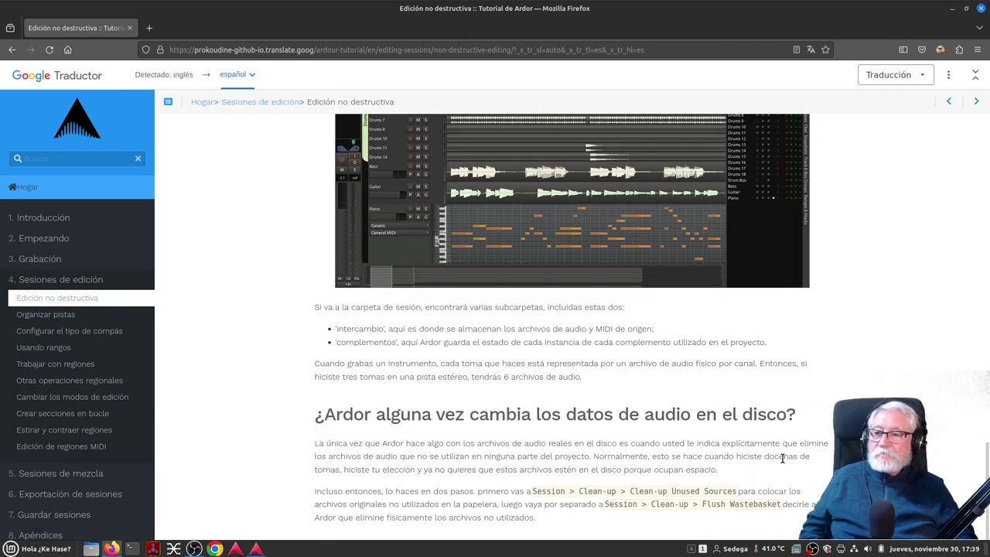
mouse_move(785, 463)
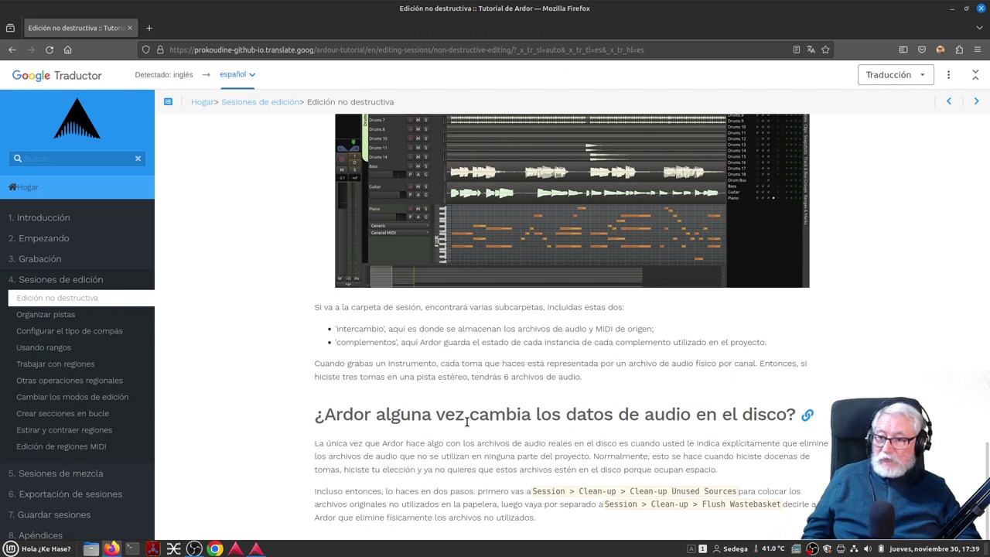
left_click(90, 549)
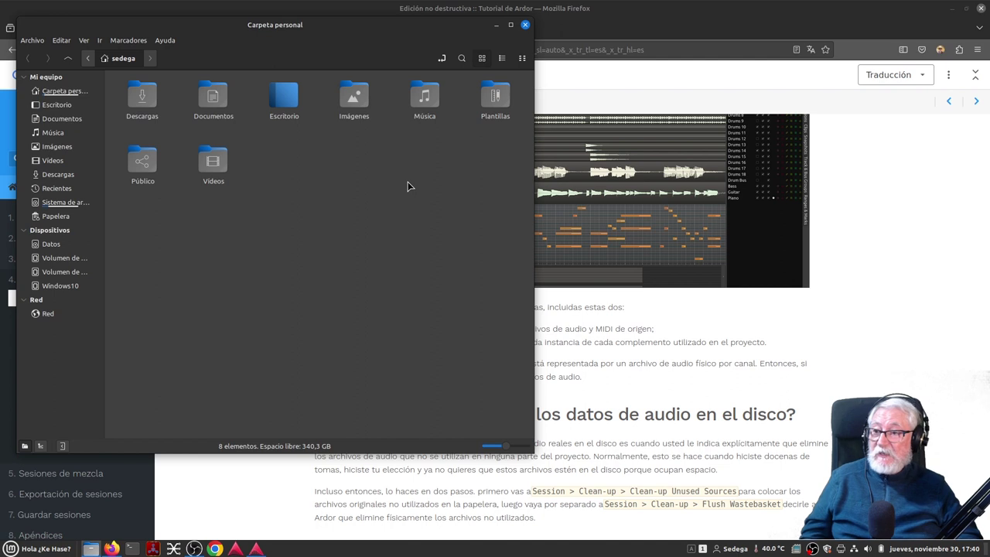
double_click(424, 94)
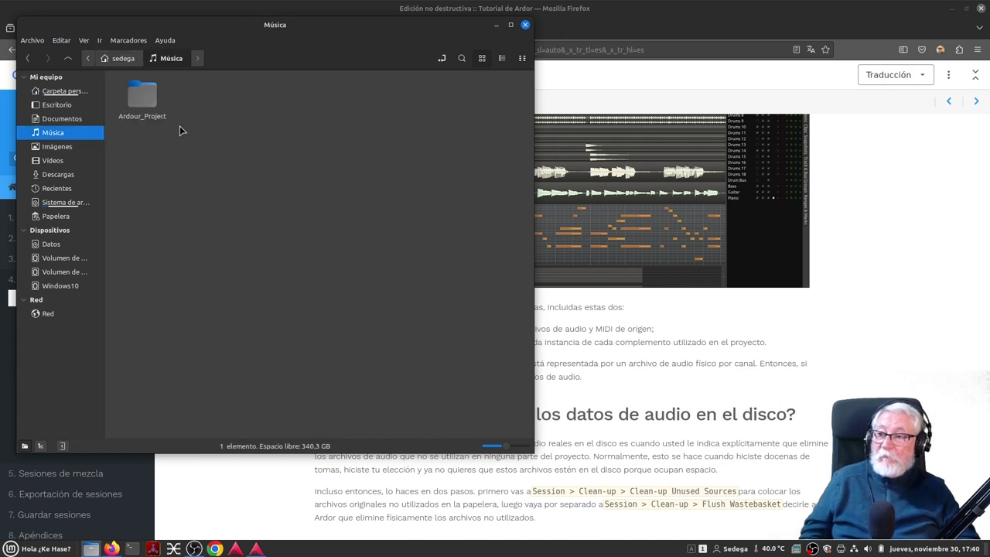
double_click(152, 102)
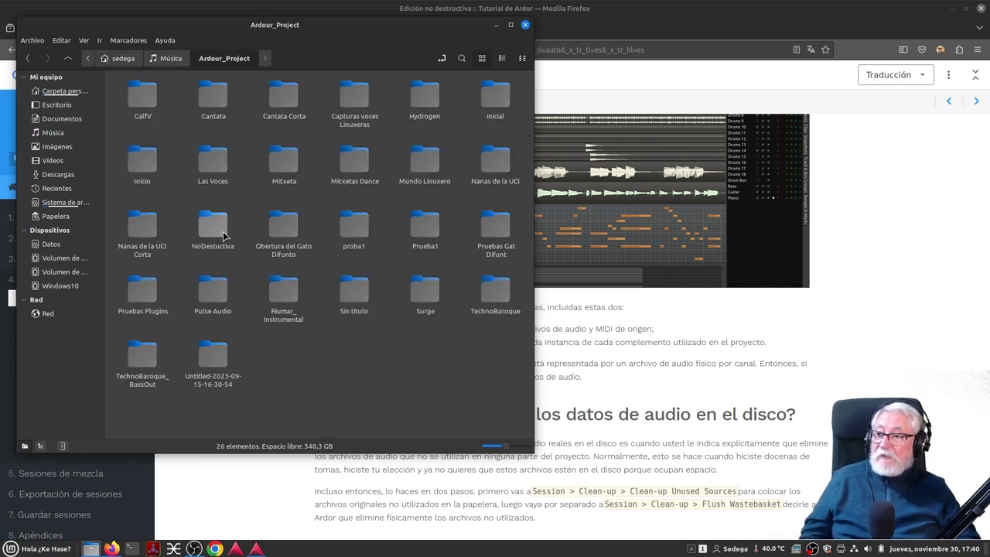
double_click(208, 227)
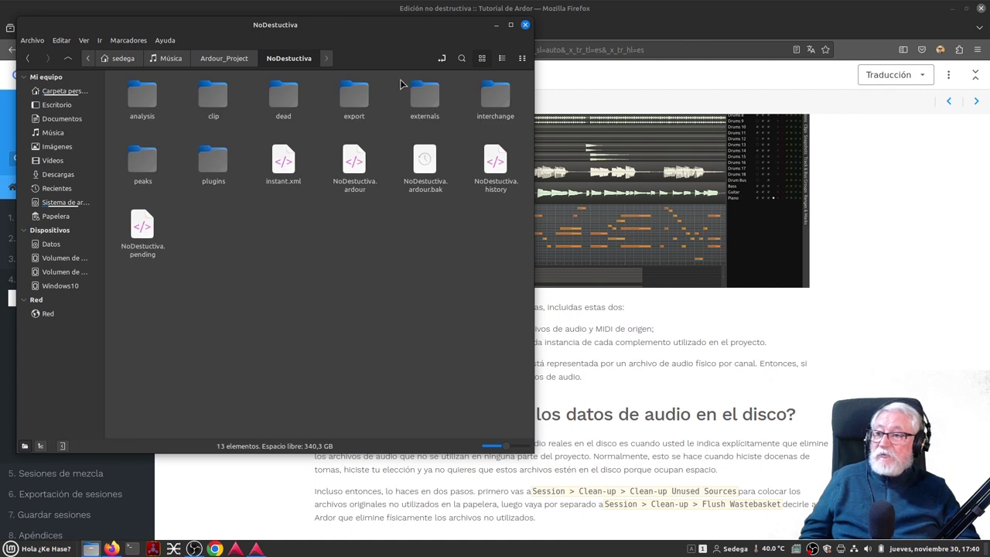
left_click_drag(407, 42, 679, 164)
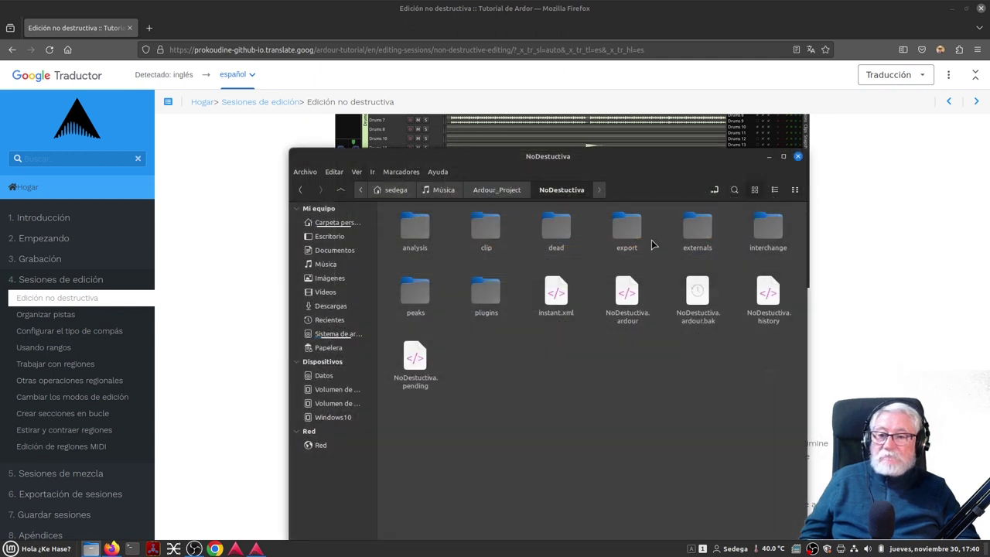
Step: Inspect the midifiles and audiofiles folders inside the session's interchange/NoDestuctiva folder
double_click(768, 232)
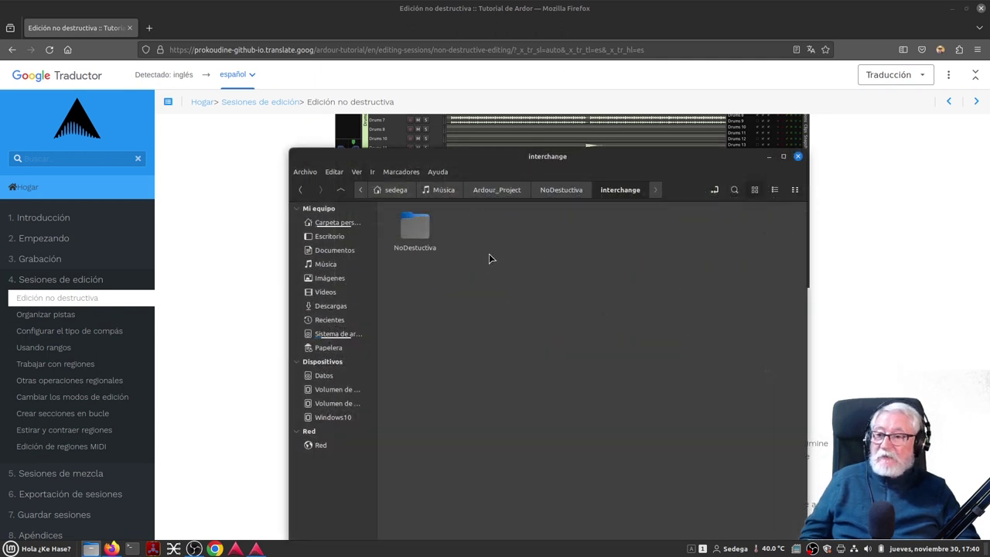
double_click(425, 236)
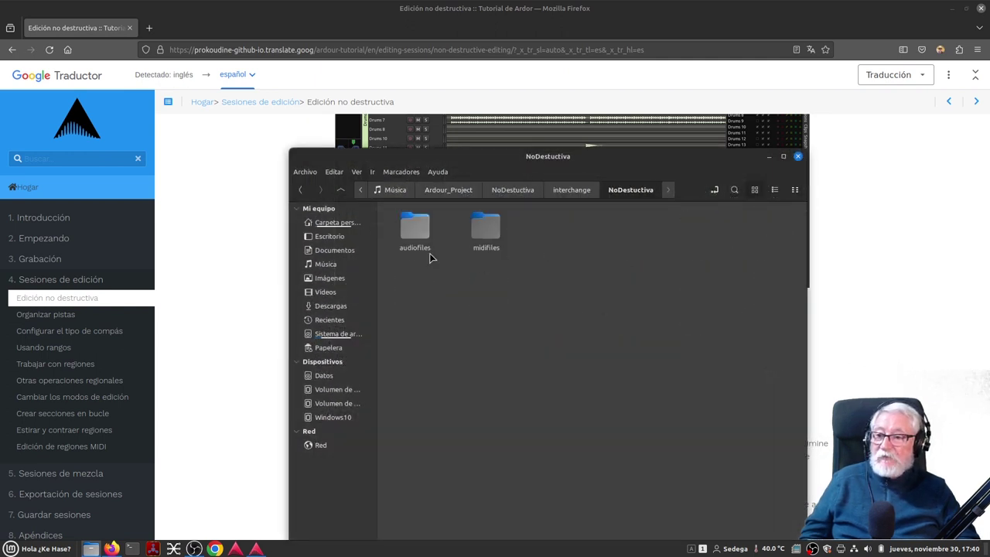
double_click(485, 238)
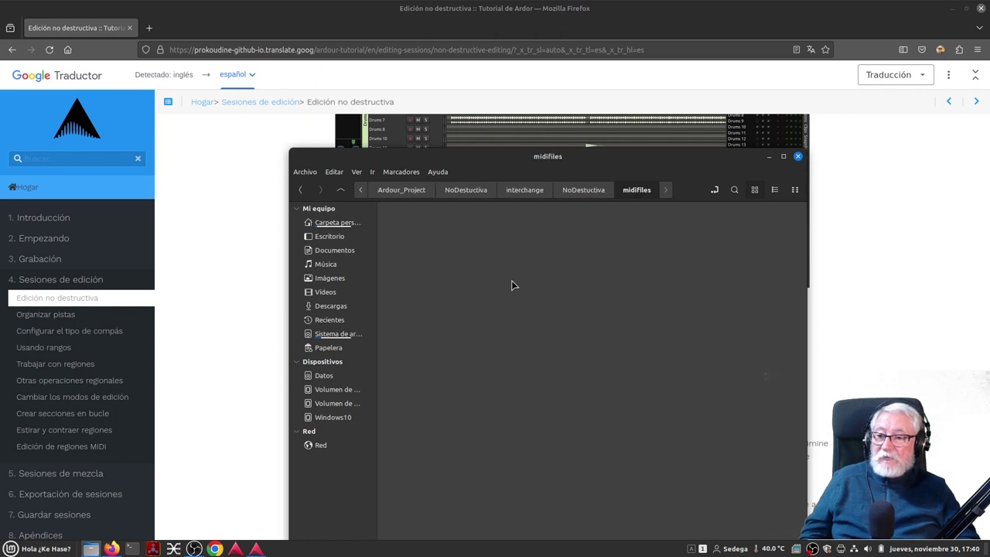
left_click(300, 191)
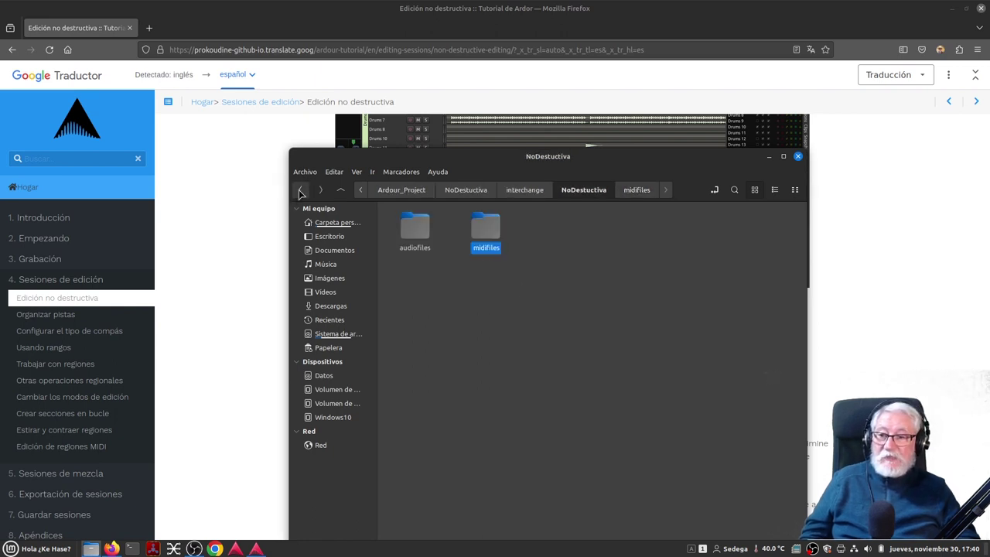
double_click(414, 236)
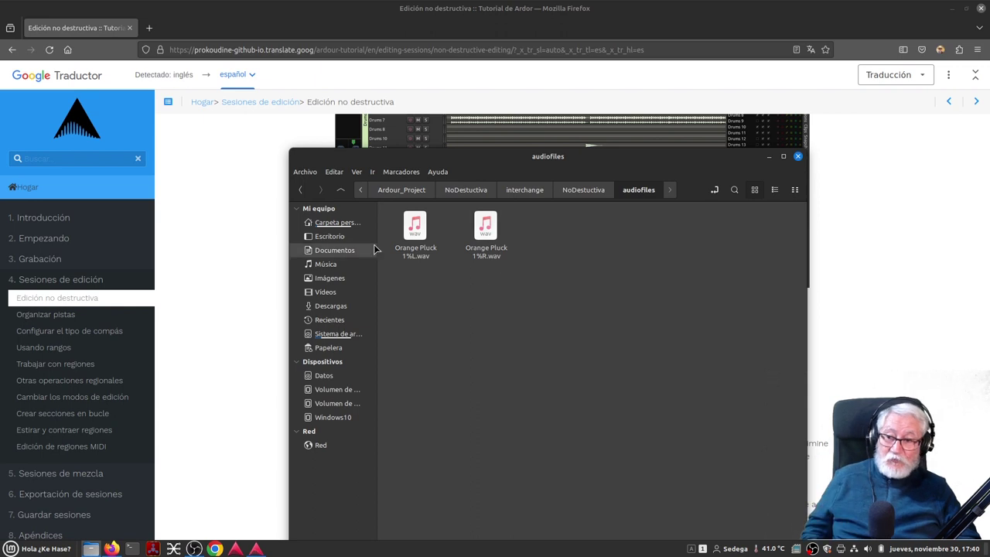
Step: Return to the session folder, inspect its clip folder and close the file manager
left_click(301, 190)
left_click(301, 190)
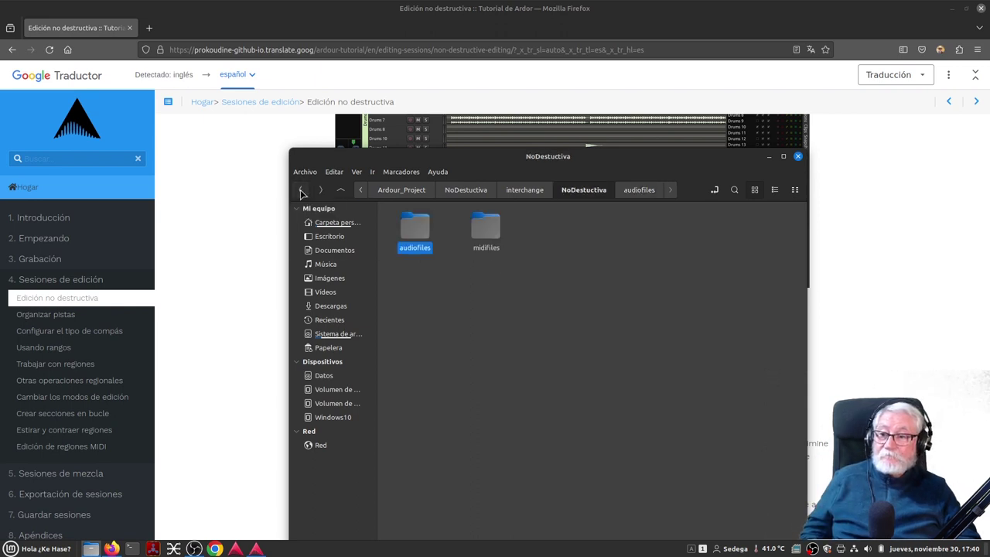
left_click(301, 190)
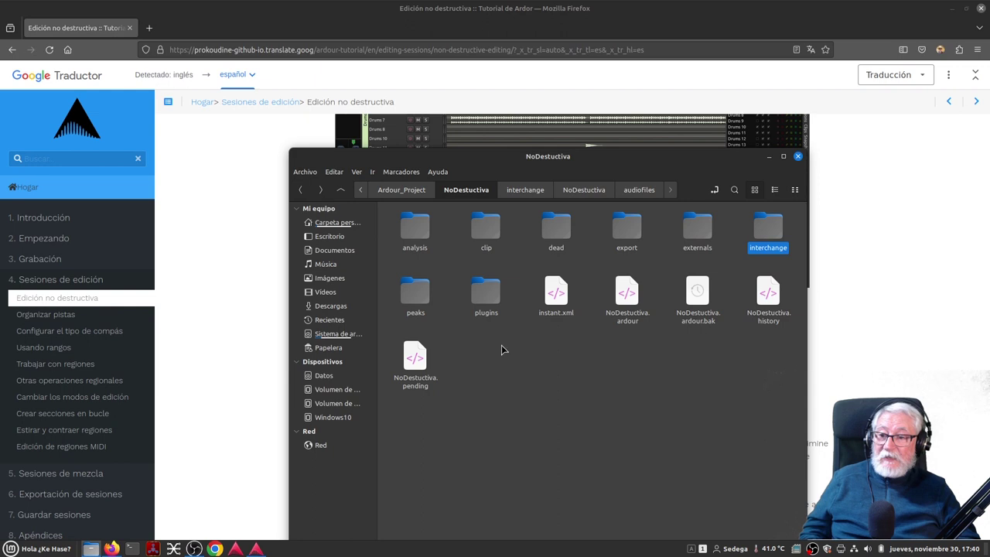
left_click(487, 298)
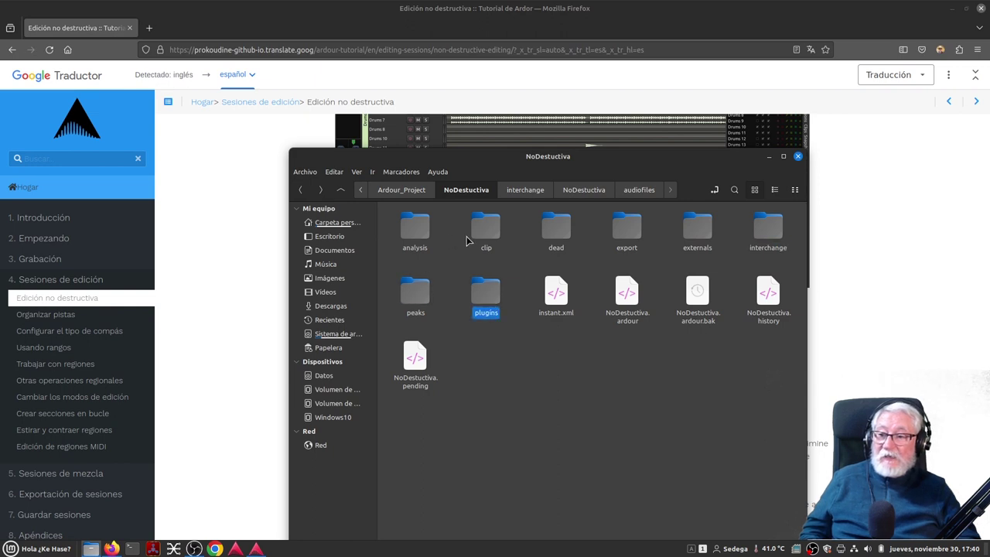
double_click(485, 229)
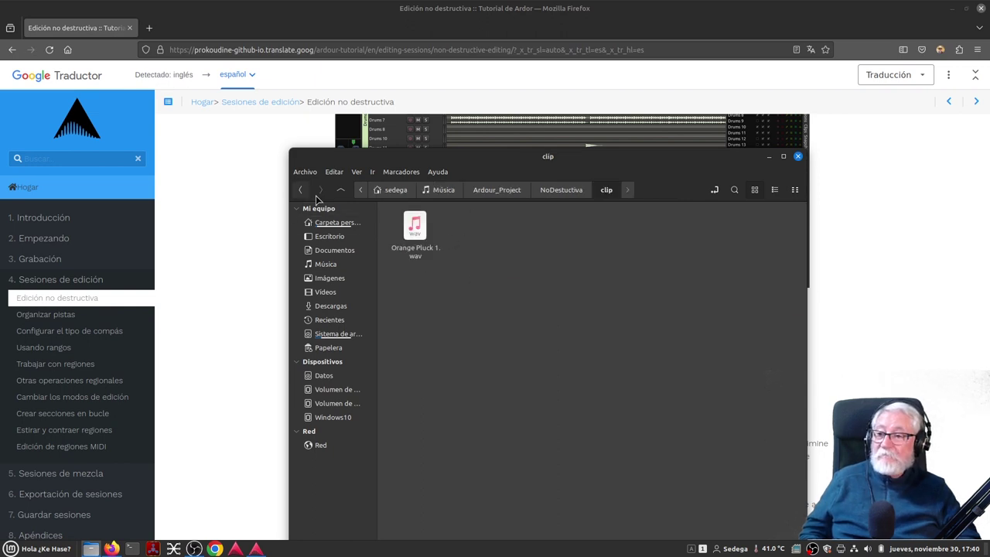
left_click(798, 157)
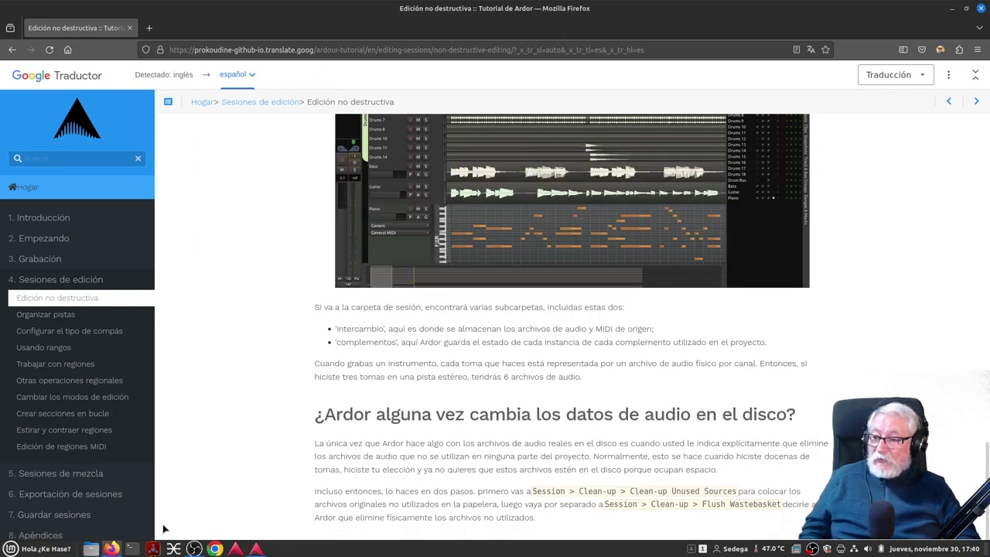
Step: Reopen the NoDestuctiva session folder from Música/Ardour_Project, review its subfolders and close the file manager
left_click(90, 548)
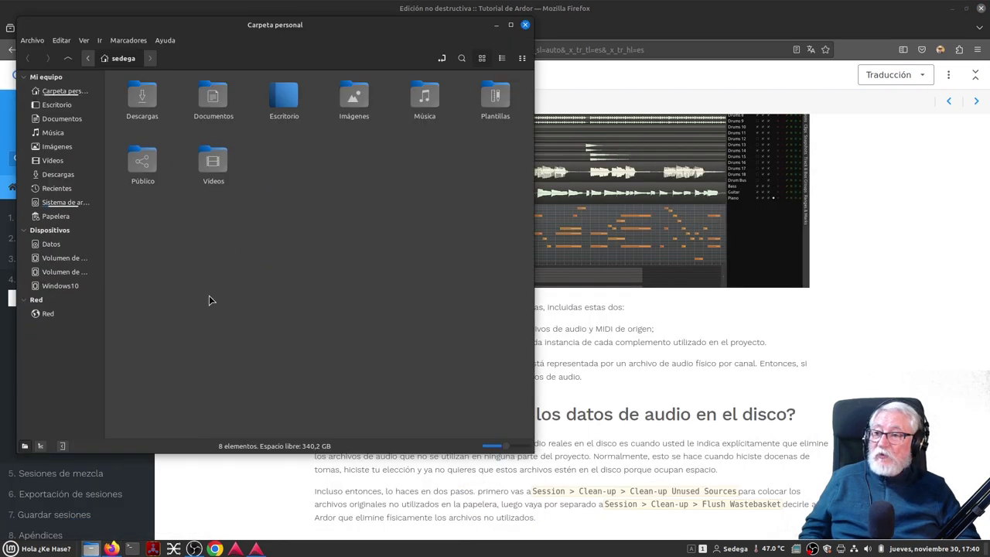
double_click(415, 115)
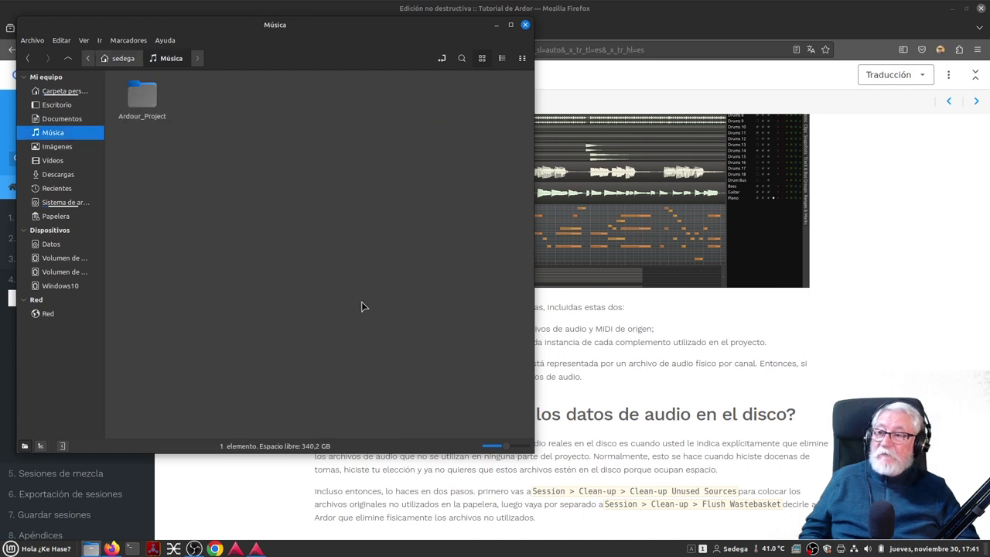
double_click(152, 104)
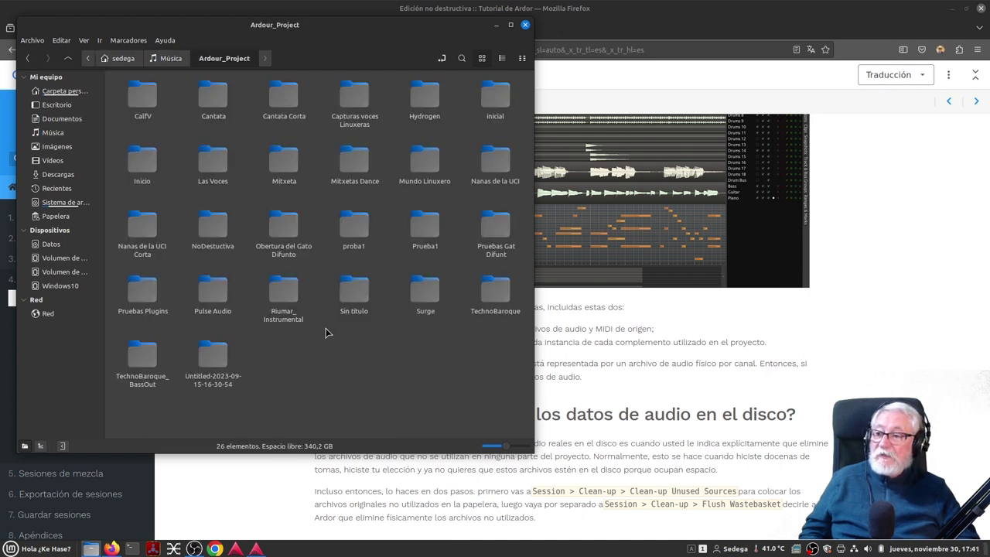
double_click(217, 241)
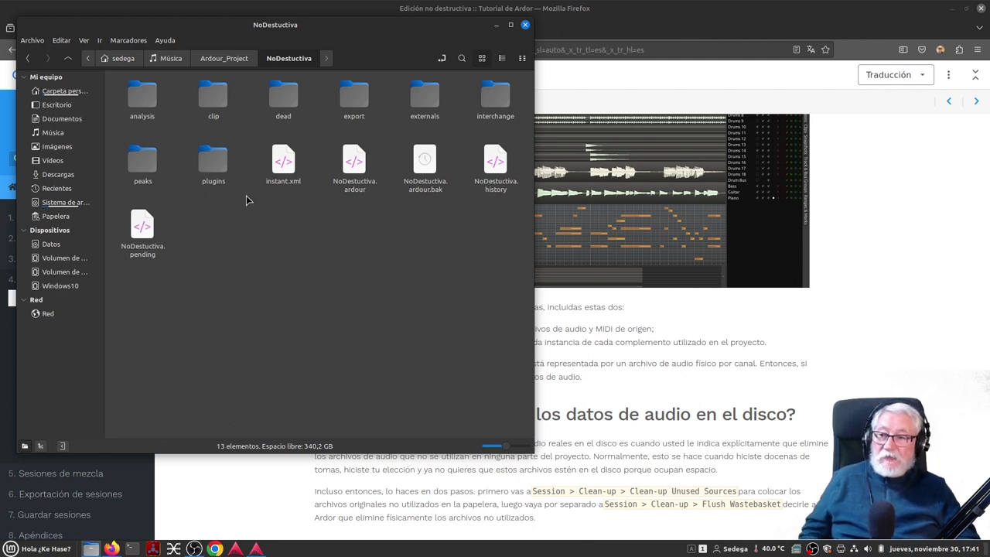
left_click(525, 24)
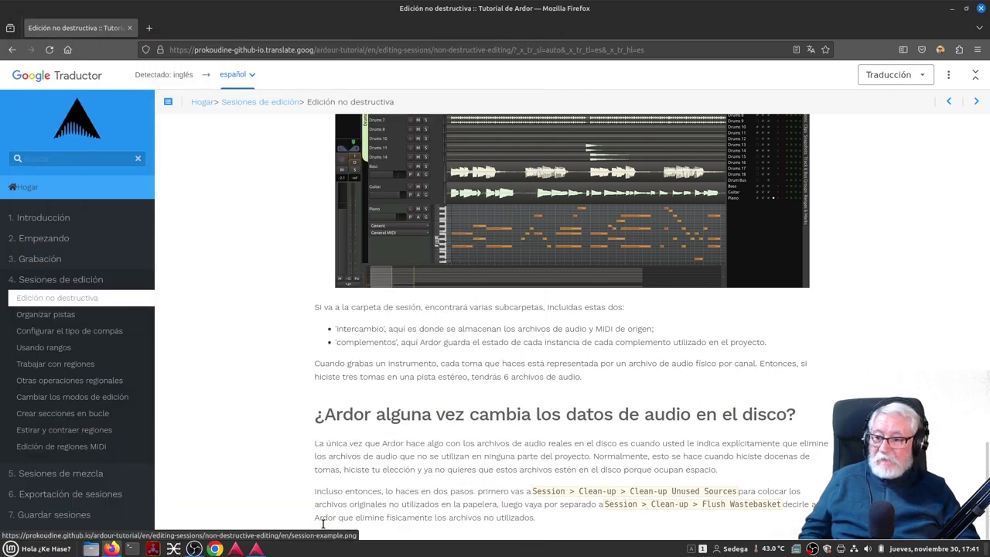
Step: Glance at the Ardour session, return to Firefox and read the section on whether Ardour changes audio data on disk
left_click(256, 549)
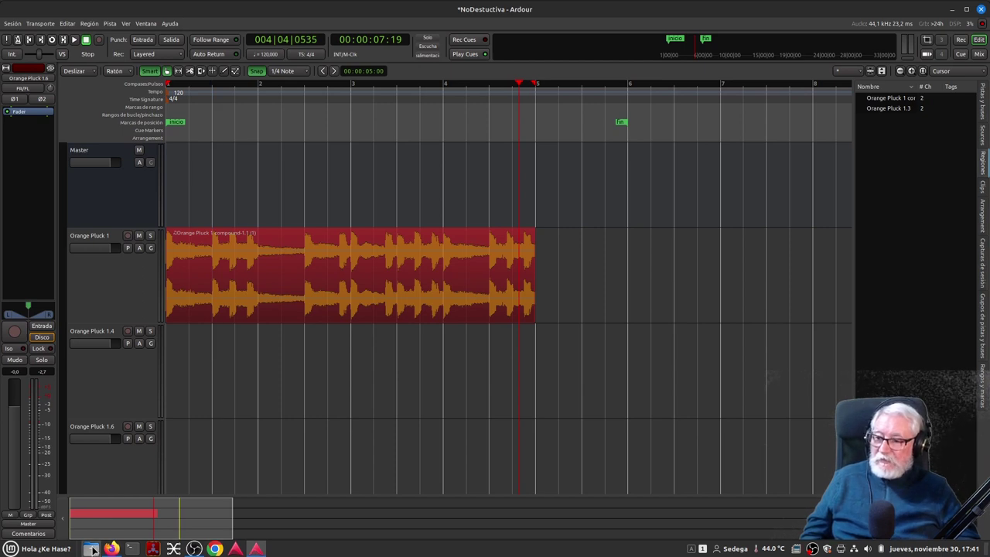
left_click(91, 549)
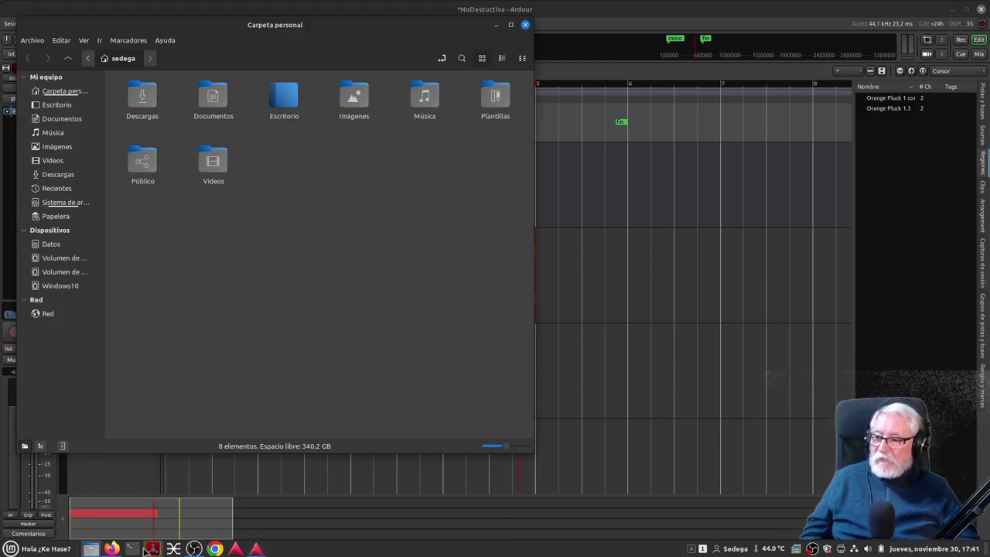
left_click(115, 548)
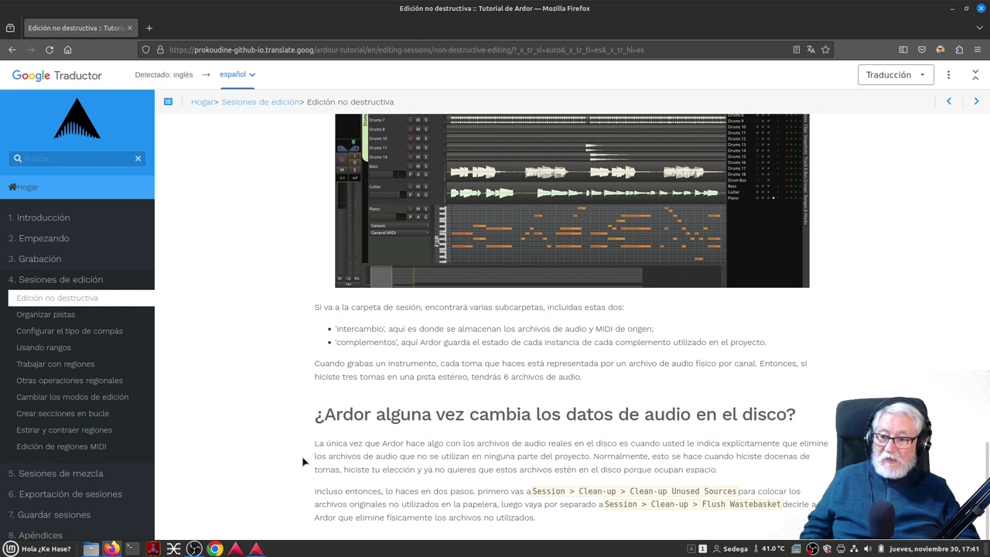
scroll(303, 461, "down", 2)
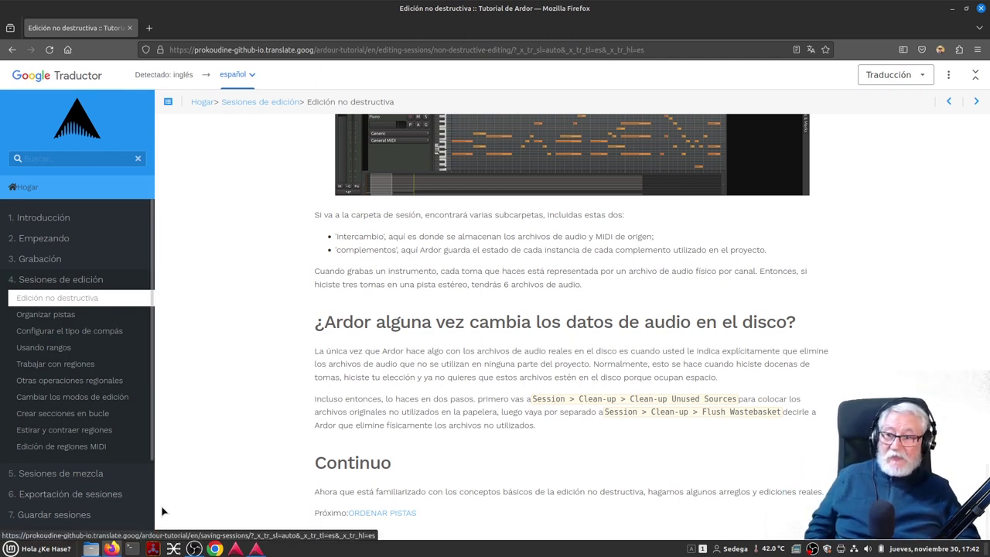
mouse_move(417, 418)
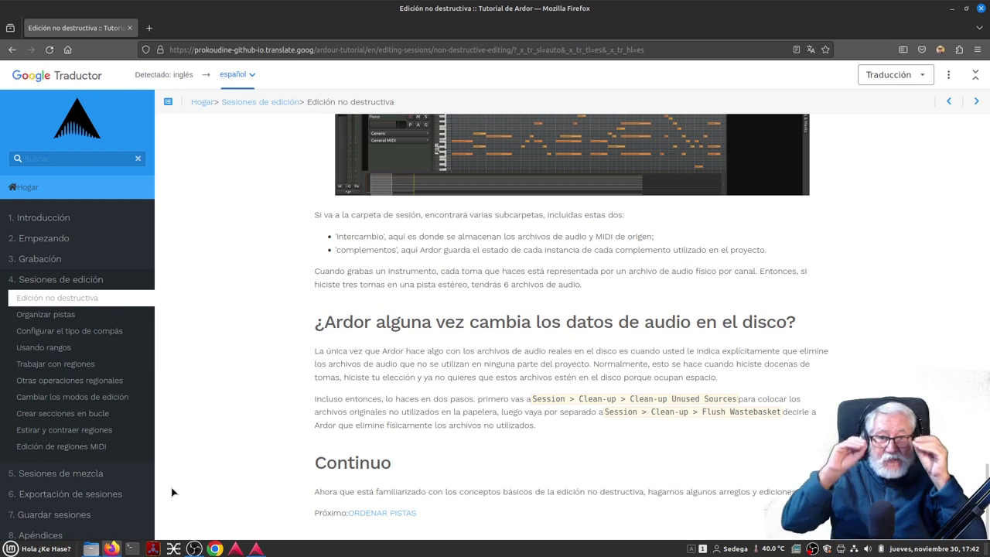
Step: Browse in the file manager to the NoDestuctiva session's clip folder, examine the original clip file and close the window
left_click(93, 550)
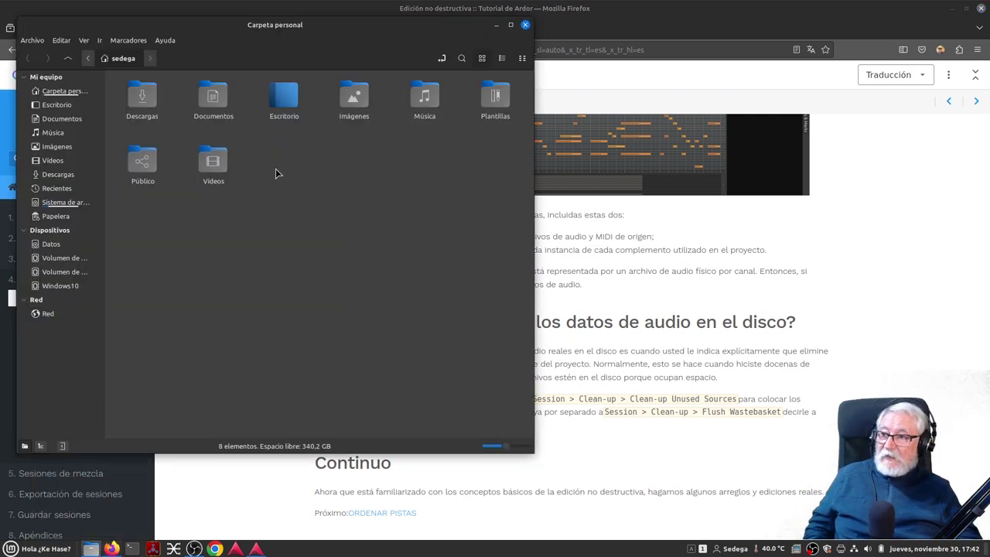
double_click(433, 106)
double_click(146, 96)
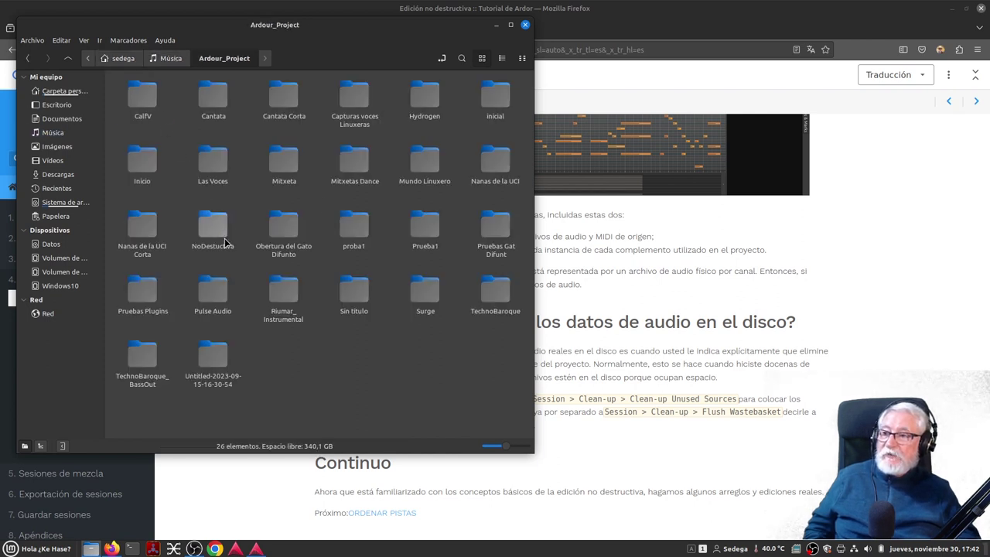
double_click(218, 249)
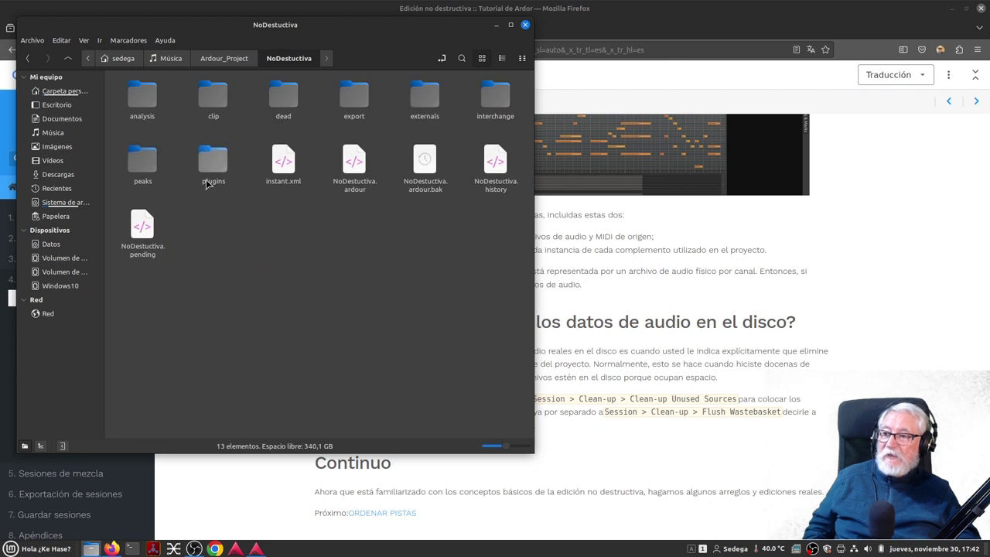
double_click(213, 98)
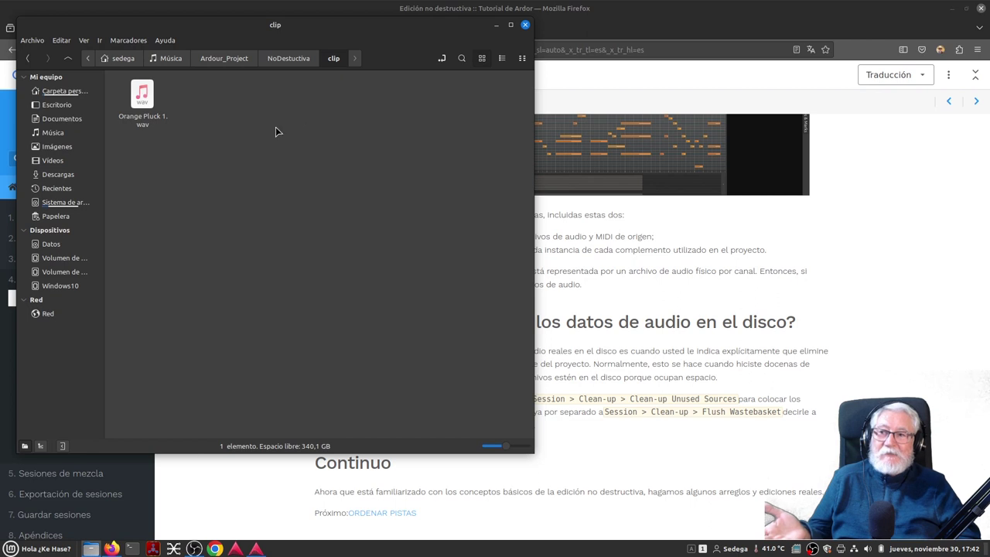
left_click(525, 26)
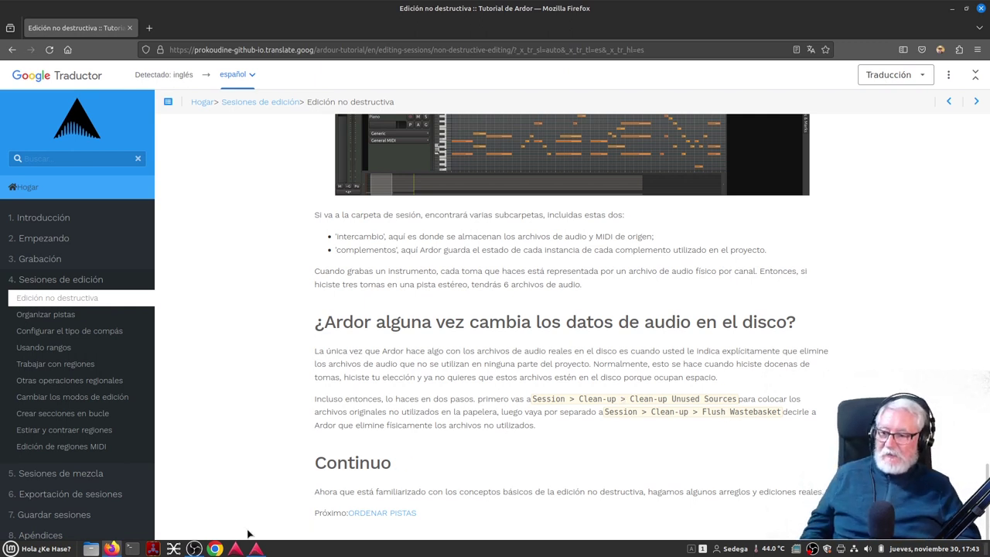
Step: Switch to Ardour and examine the session's Purgar (clean-up) options without running any
mouse_move(252, 553)
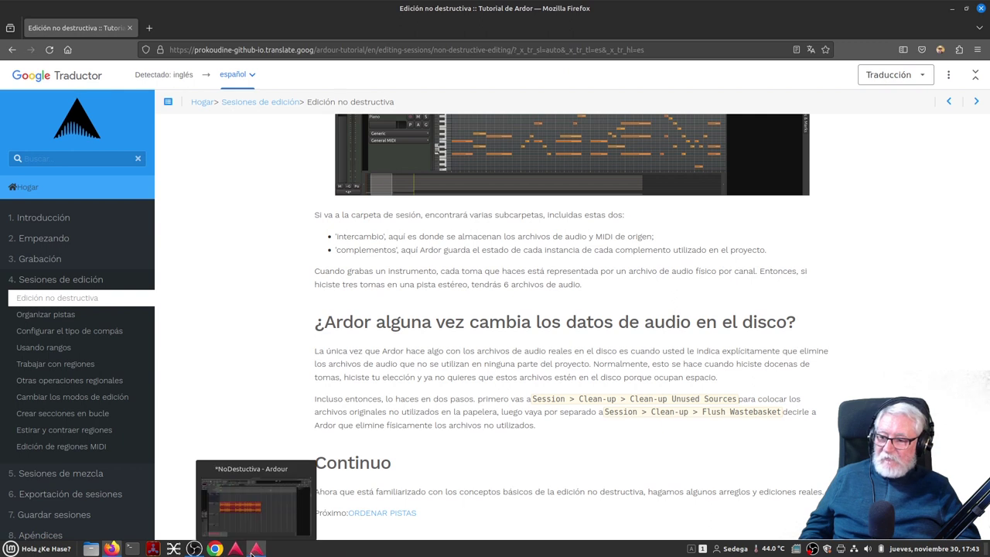
left_click(256, 549)
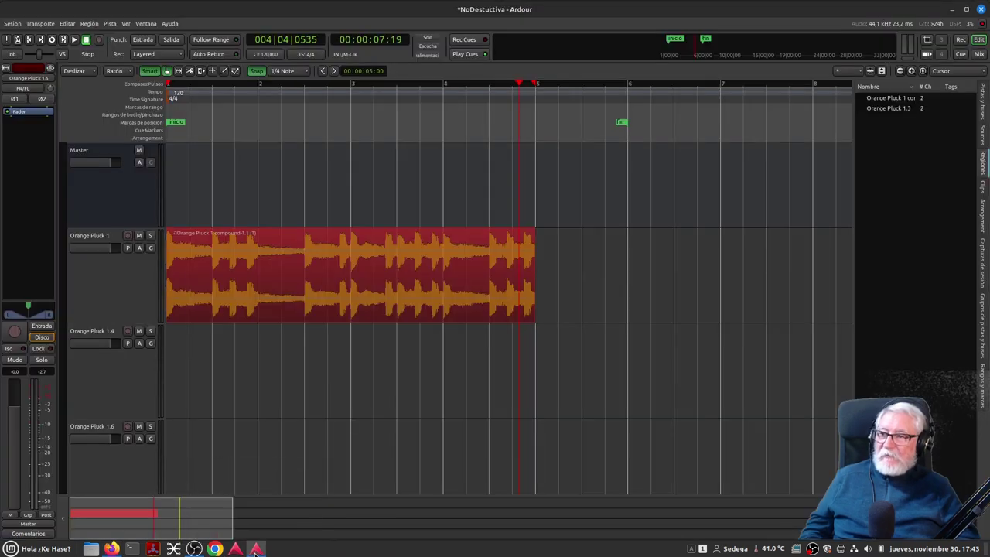
left_click(12, 24)
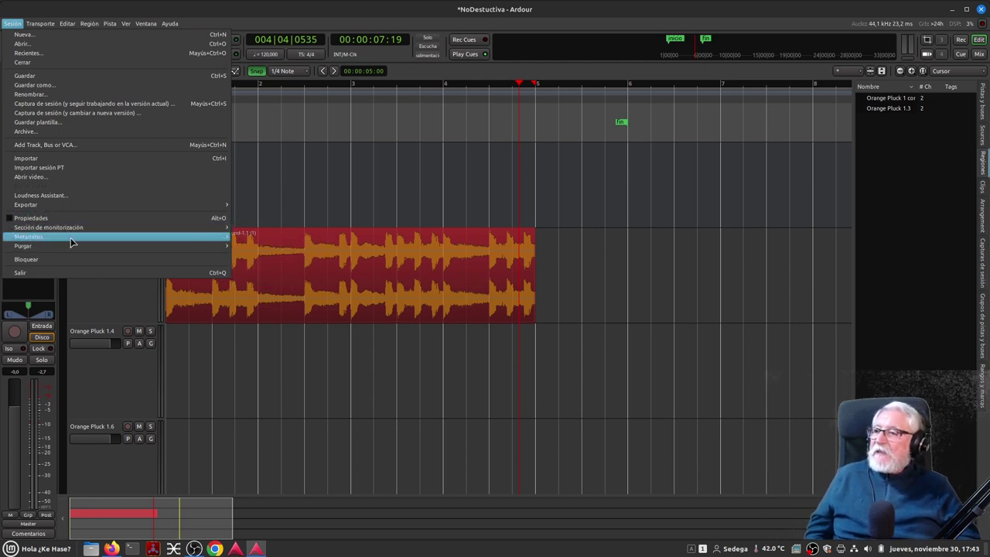
mouse_move(62, 246)
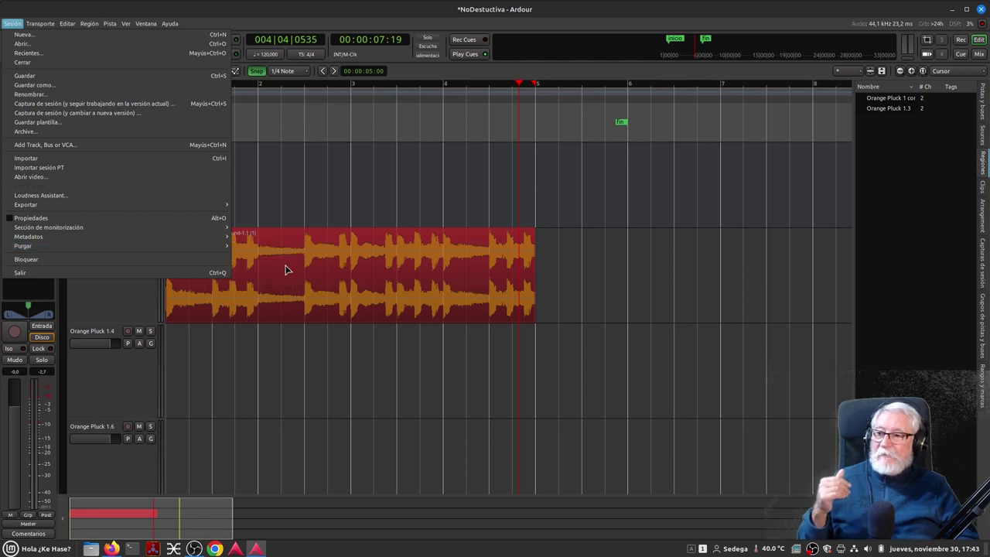
mouse_move(163, 248)
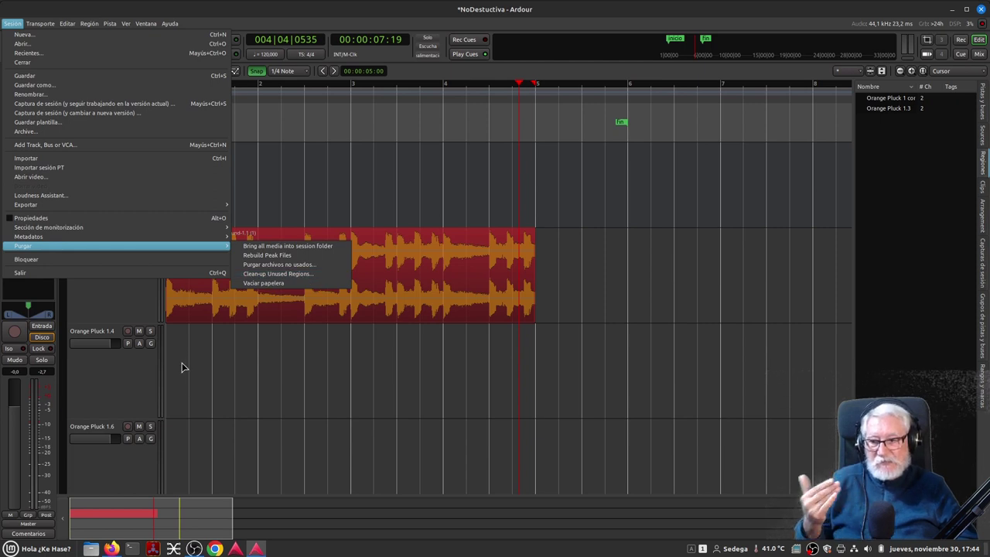
Step: Switch back to Firefox and review the tutorial's two-step instructions for cleaning up unused sources and flushing the wastebasket
left_click(111, 548)
left_click(122, 521)
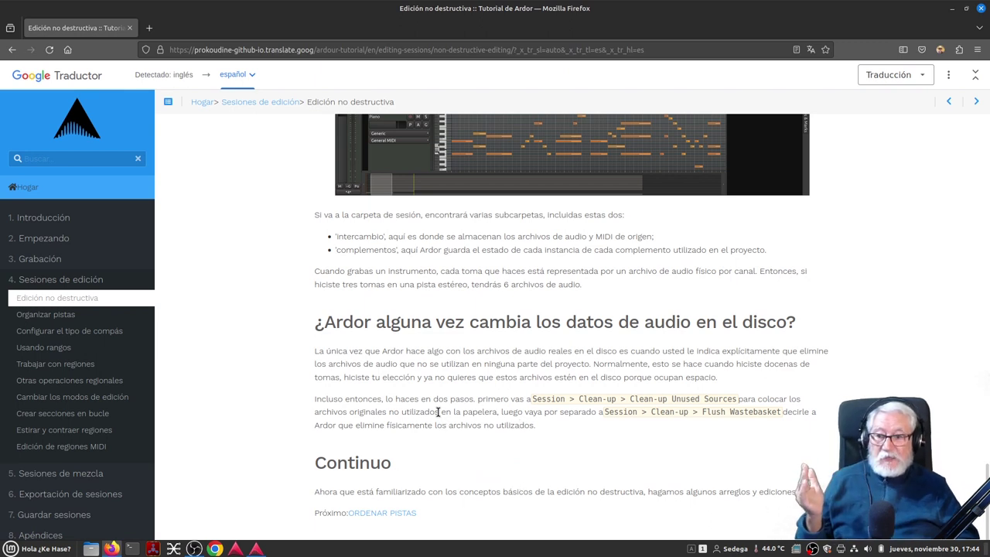
mouse_move(440, 416)
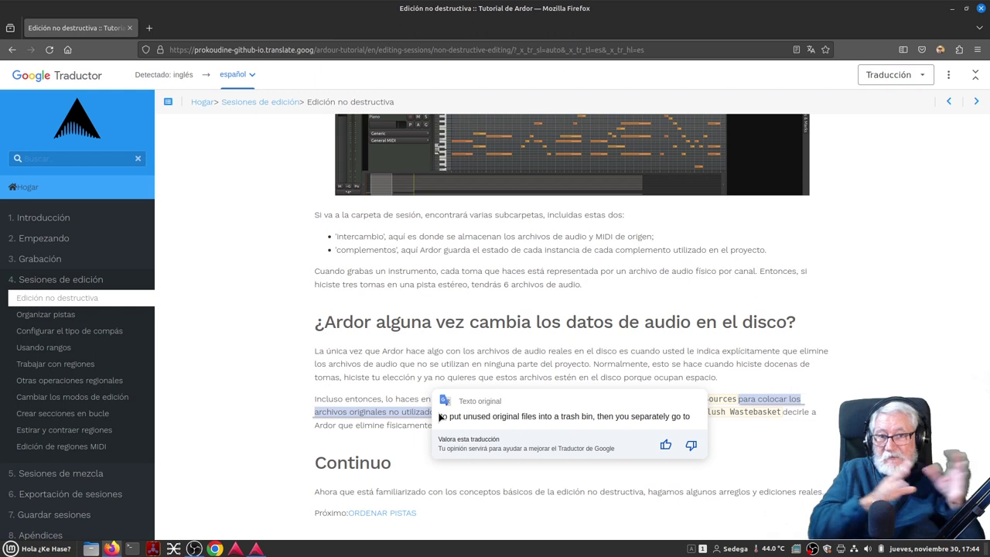